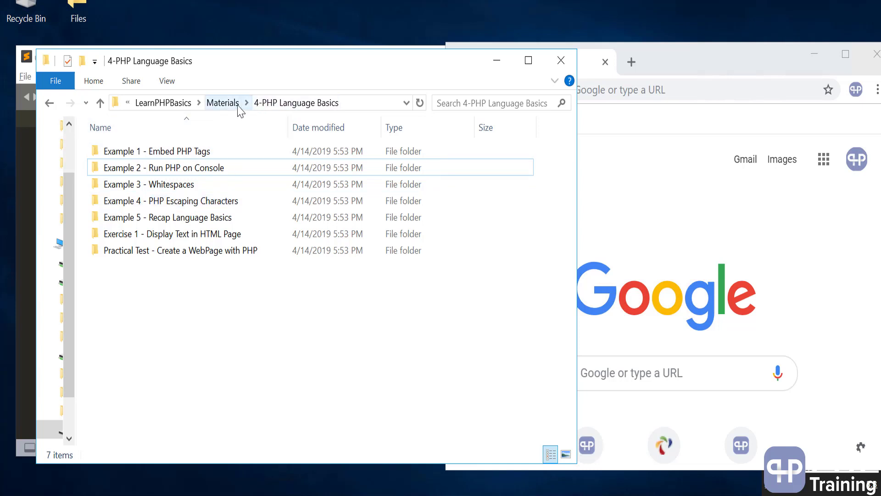
- Open the 'Example 3 - Whitespaces' folder and select the Logical Flow of Examples file
left_click(195, 184)
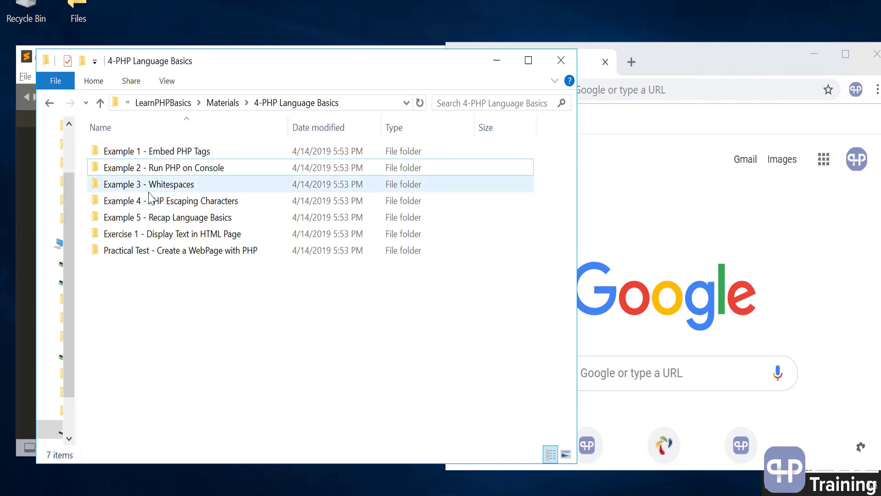
double_click(191, 187)
left_click(123, 185)
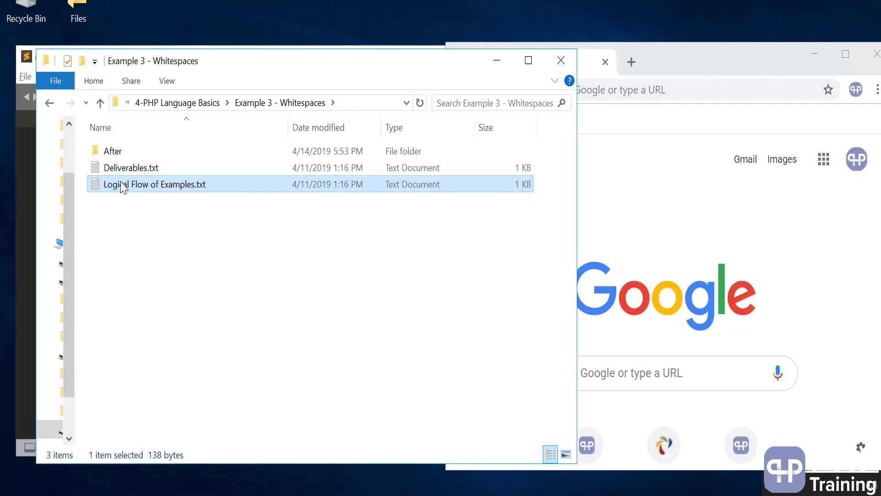
- Open Logical Flow of Examples.txt and Deliverables.txt, with Deliverables moved to the lower right
double_click(123, 184)
double_click(124, 169)
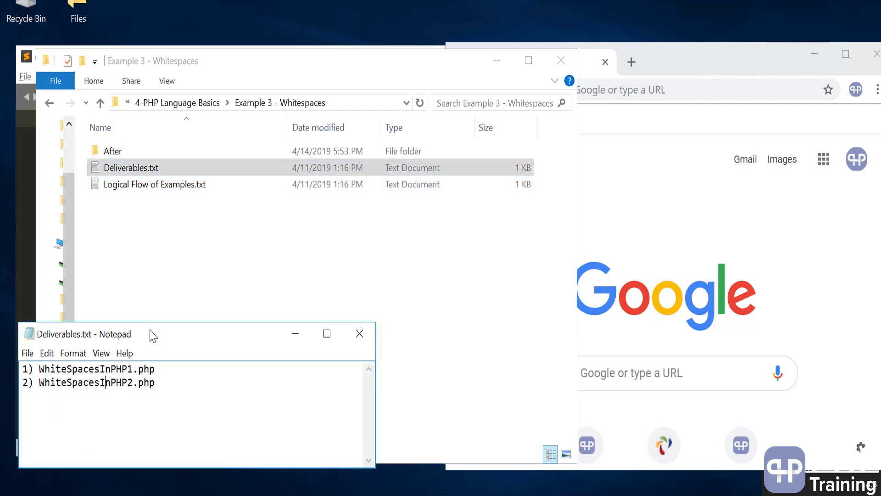
left_click_drag(153, 334, 538, 334)
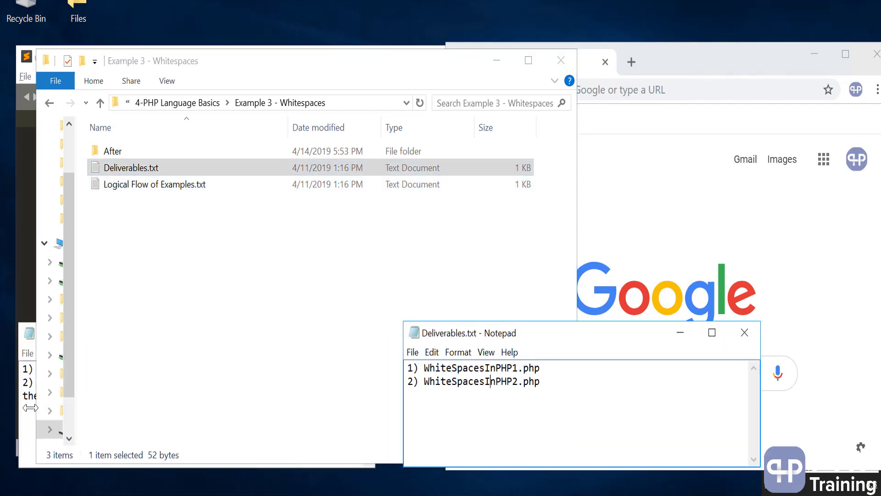
left_click(30, 408)
- Highlight the example steps, the deliverable file names and the first whitespace-in-echo step to review them
mouse_move(89, 398)
left_mouse_down()
mouse_move(24, 392)
mouse_move(24, 369)
left_mouse_up()
left_click_drag(543, 382, 485, 369)
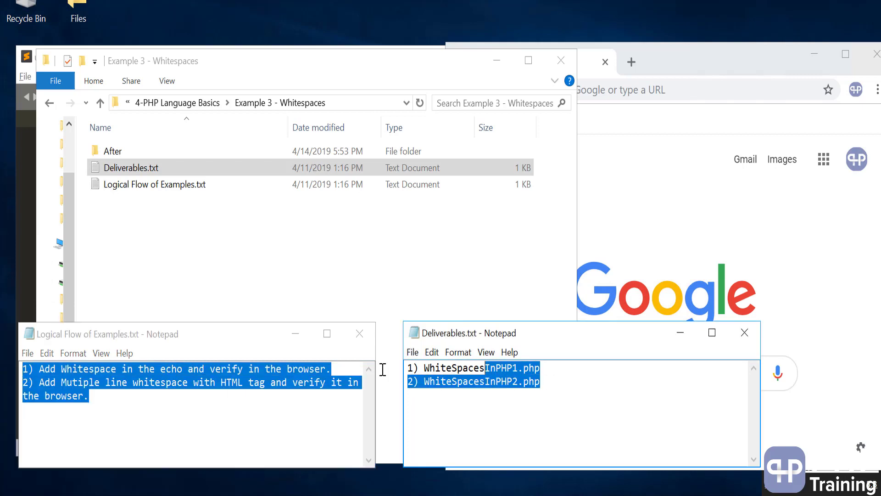
left_click(571, 386)
left_click(40, 371)
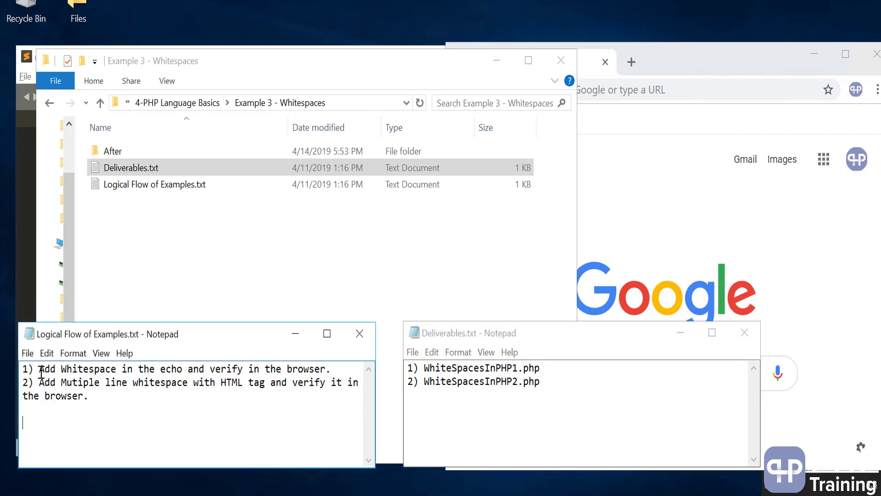
left_click_drag(39, 370, 349, 369)
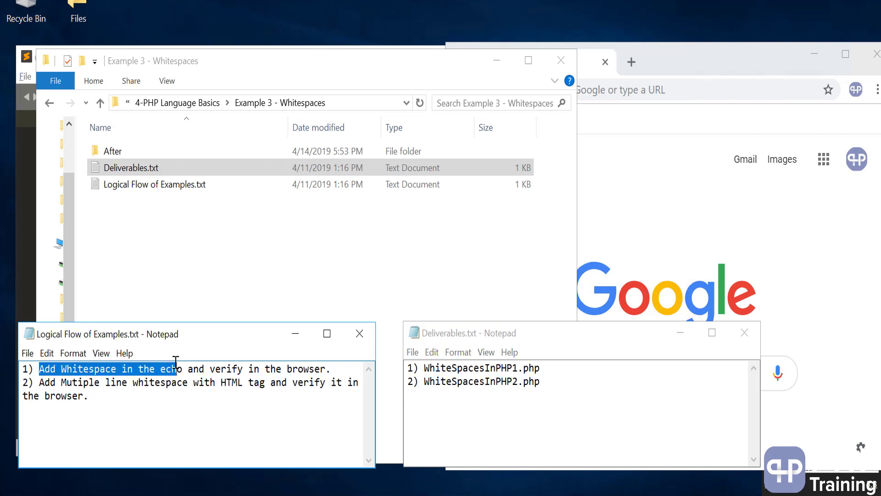
left_click(347, 369)
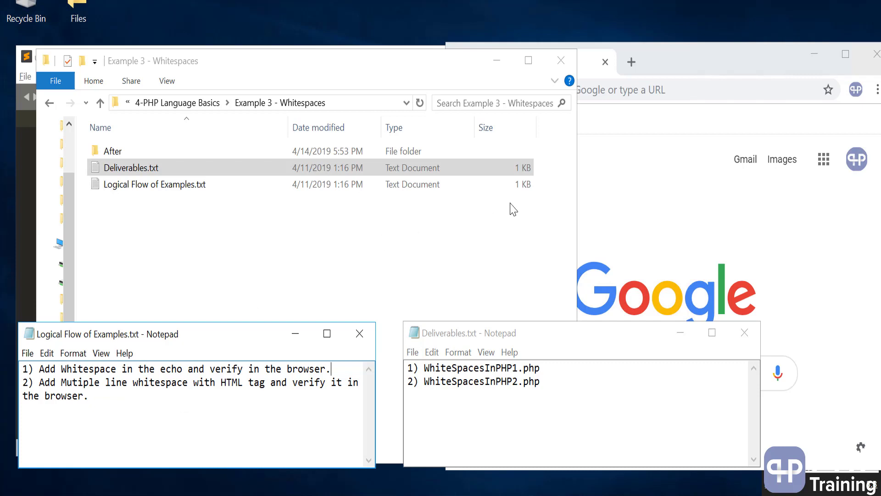
- Copy the file name WhiteSpacesInPHP1.php from the Deliverables notes
left_click(609, 191)
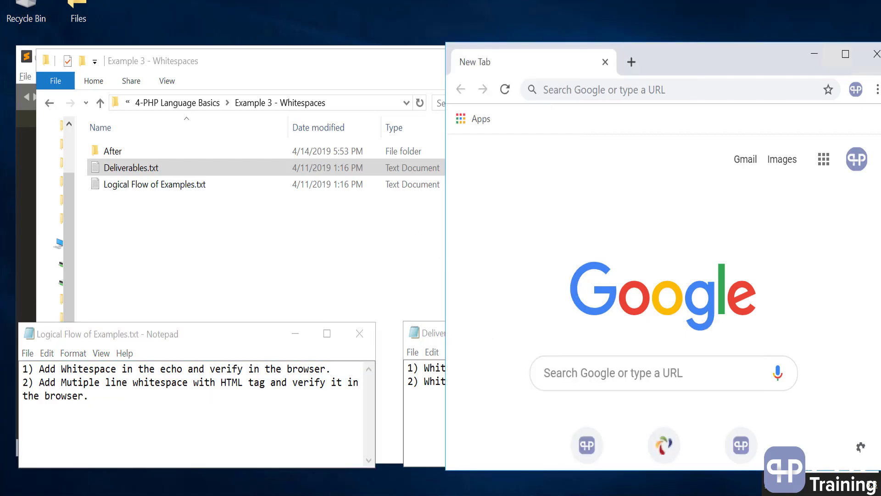
key("alt+Tab")
left_click(424, 465)
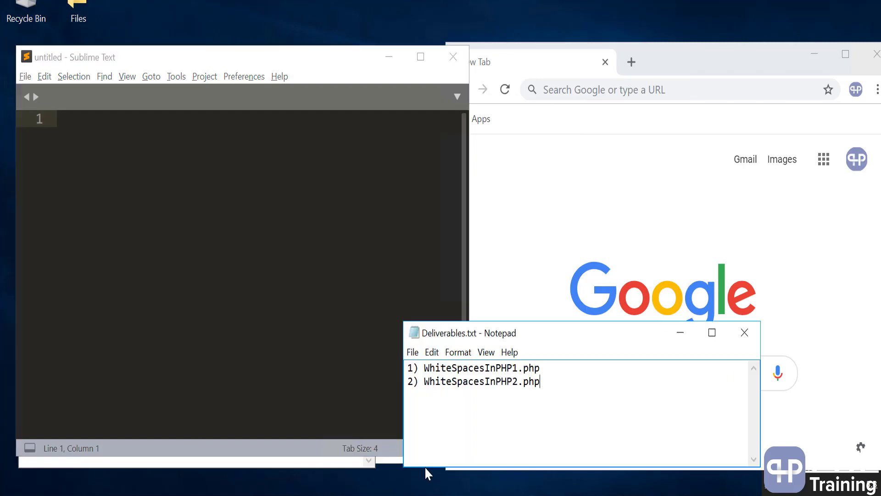
left_click_drag(540, 367, 425, 367)
key("ctrl+c")
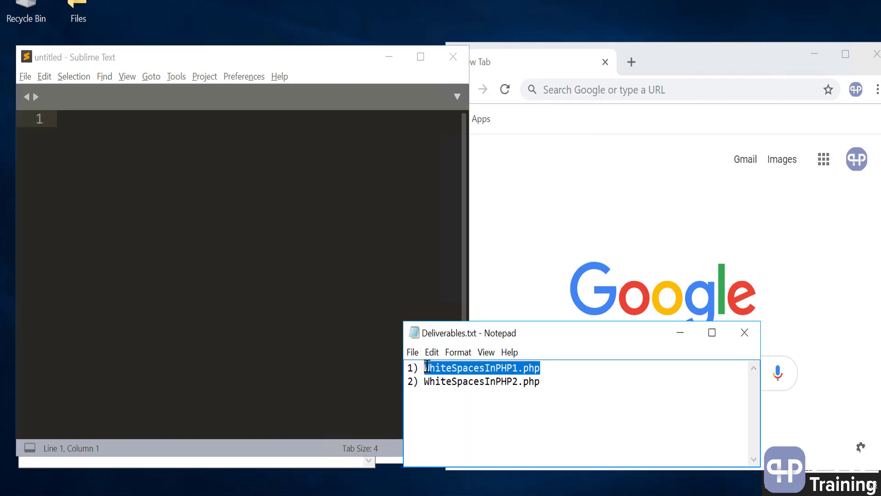
- Create a new Sublime Text file and save it as WhiteSpacesInPHP1.php
left_click(117, 274)
key("ctrl+n")
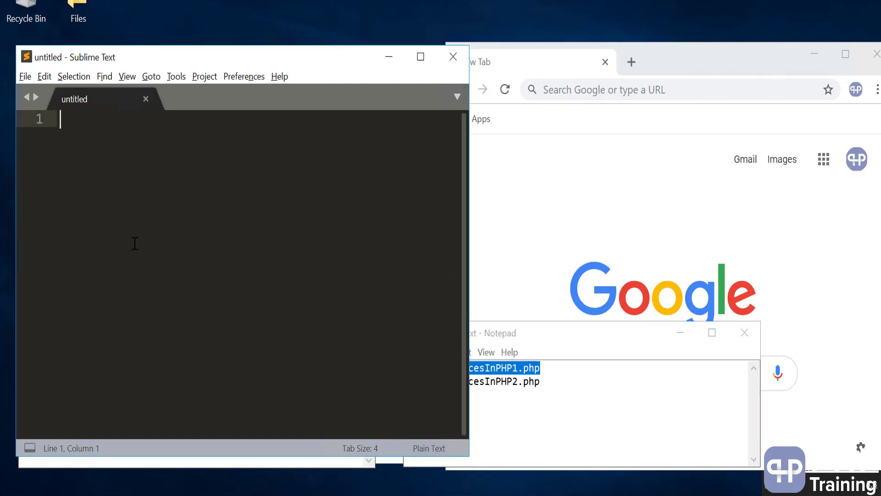
key("ctrl+s")
key("ctrl+v")
key("Return")
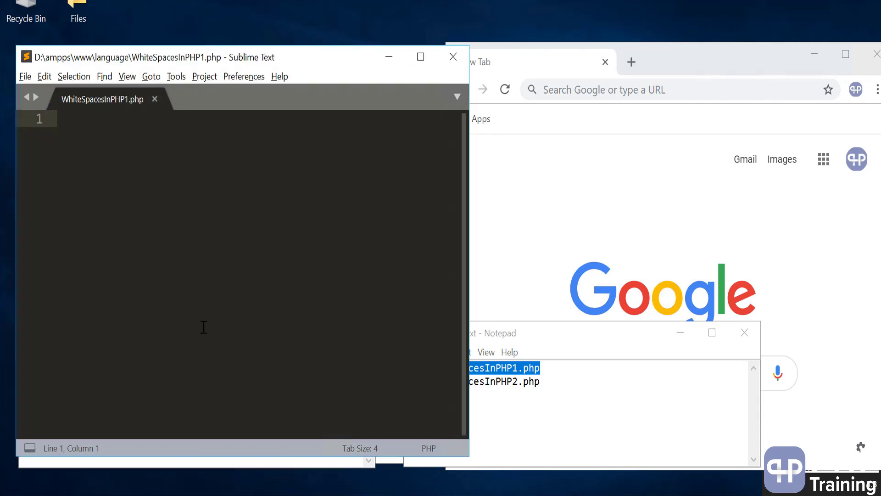
type("<!-- ")
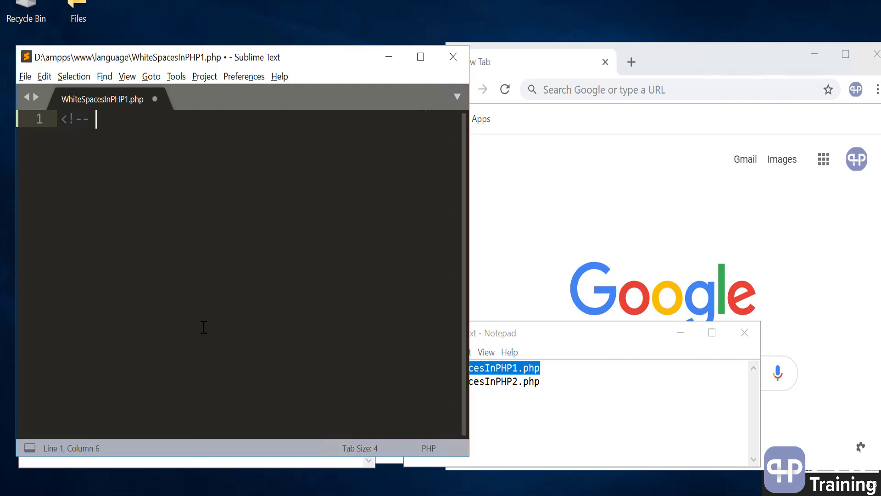
type("Sample 1")
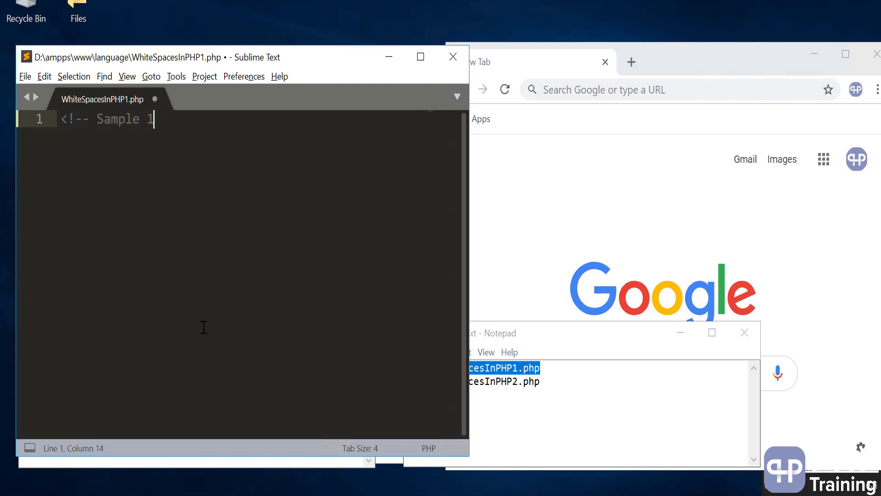
type(" -->")
- Finish the <!-- Sample 1 --> comment and insert clean <?php ?> tags with the php snippet
key("Return")
key("Return")
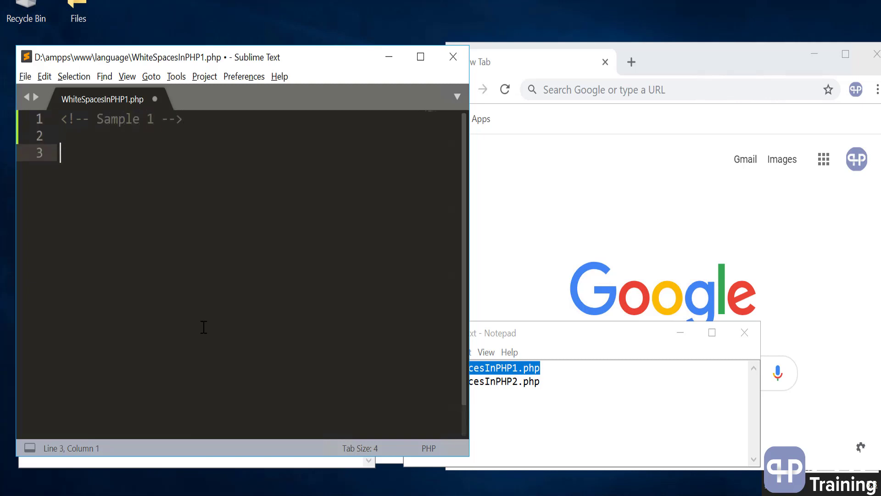
type("<p")
type("hp")
key("Tab")
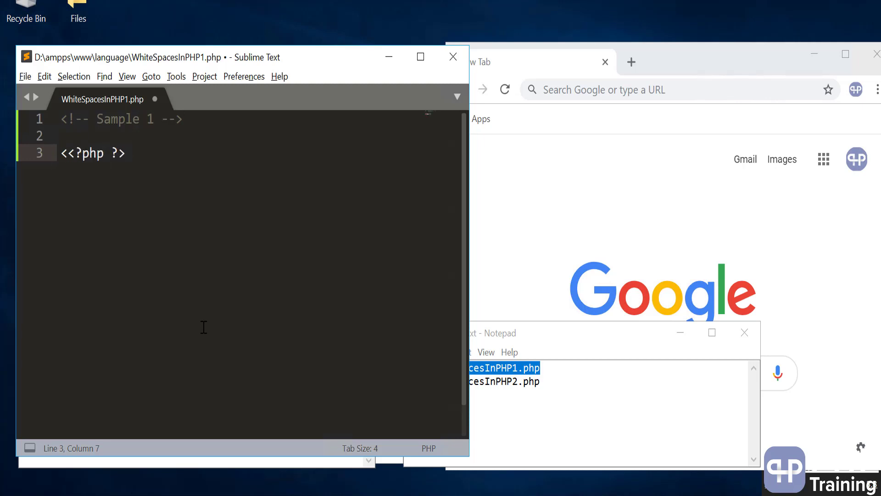
key("ctrl+x")
type("php")
key("Tab")
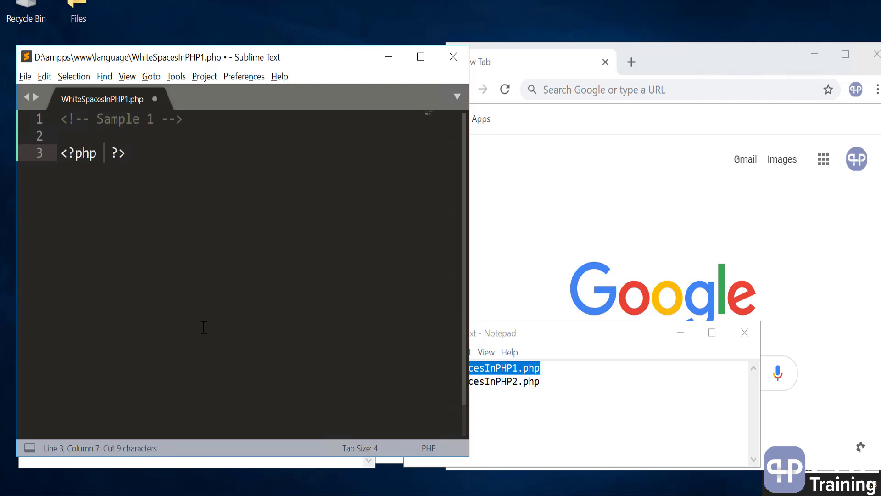
- Add an indented blank line inside the PHP block for the echo statement
key("Return")
key("Return")
key("Return")
key("Up")
key("Down")
key("Left")
key("Left")
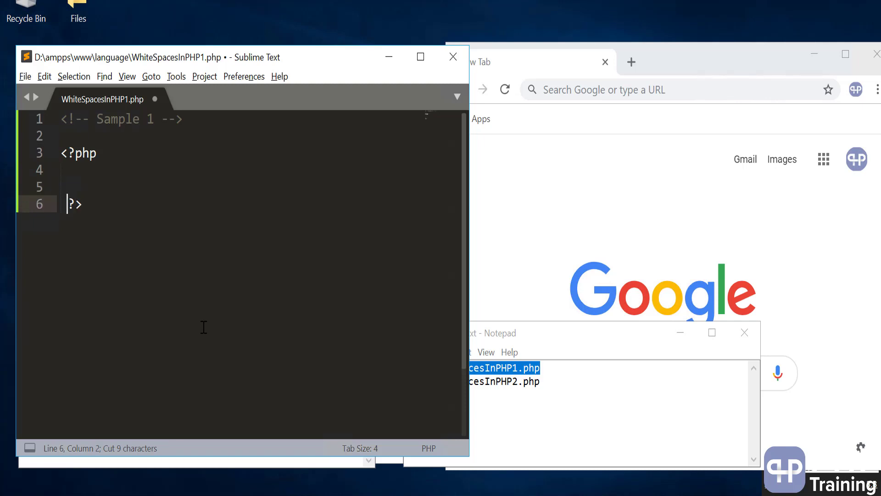
key("shift+Left")
key("ctrl+x")
key("Up")
key("Up")
key("Tab")
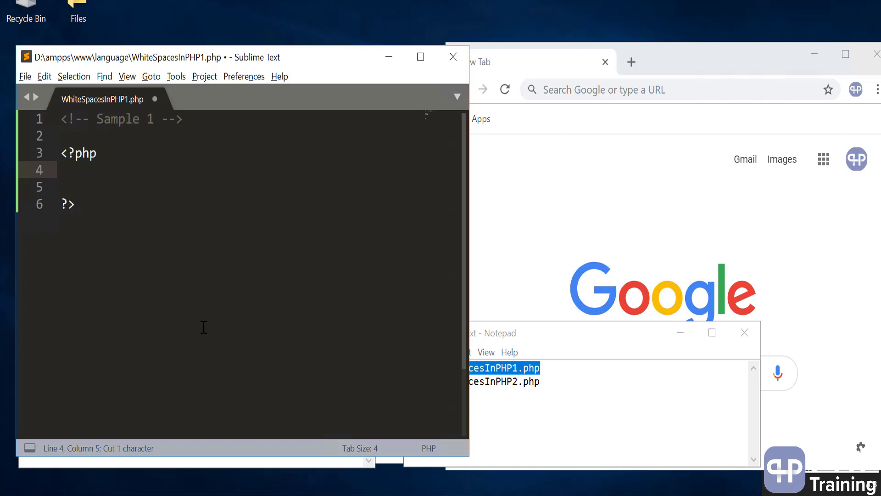
- Save the file, then write the echo line 'This is a Test' with wide spaces
key("ctrl+s")
type("e")
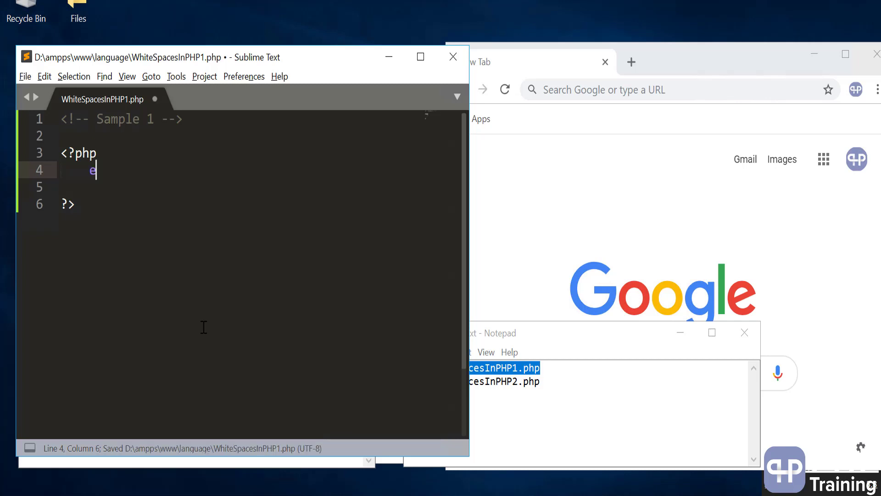
type("cho ")
type("'")
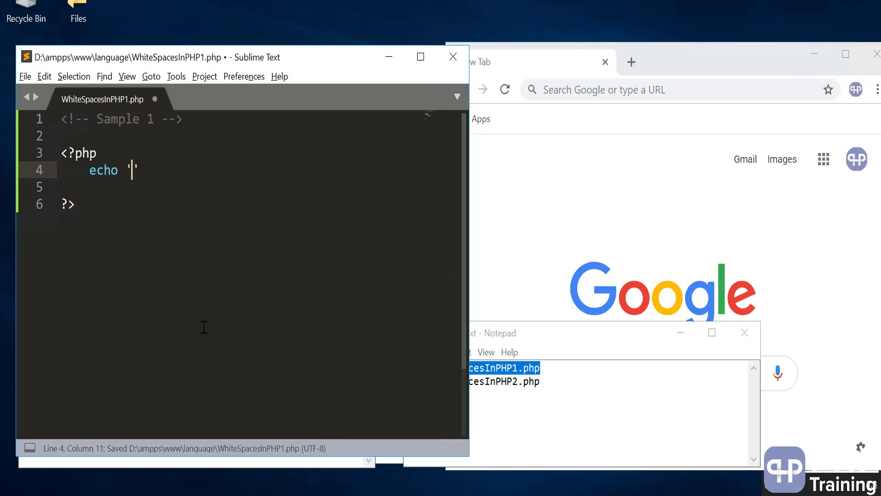
type("This       ")
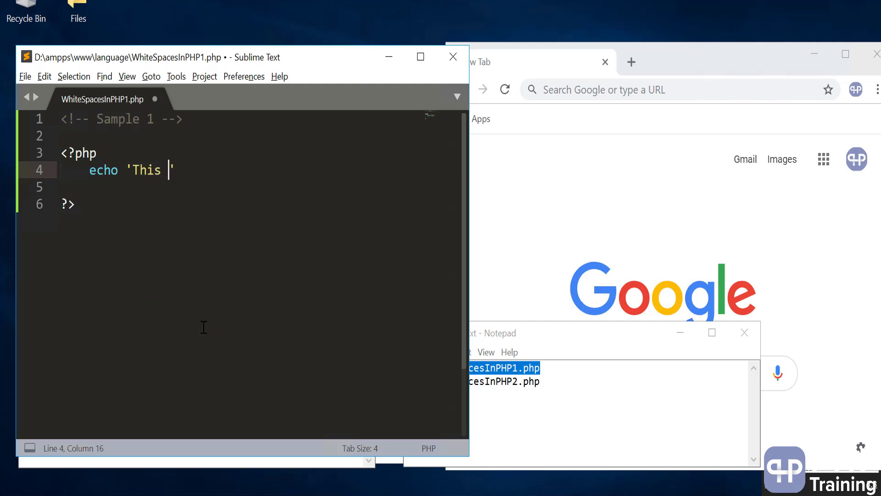
type("          is       ")
type("t")
key("BackSpace")
type("a")
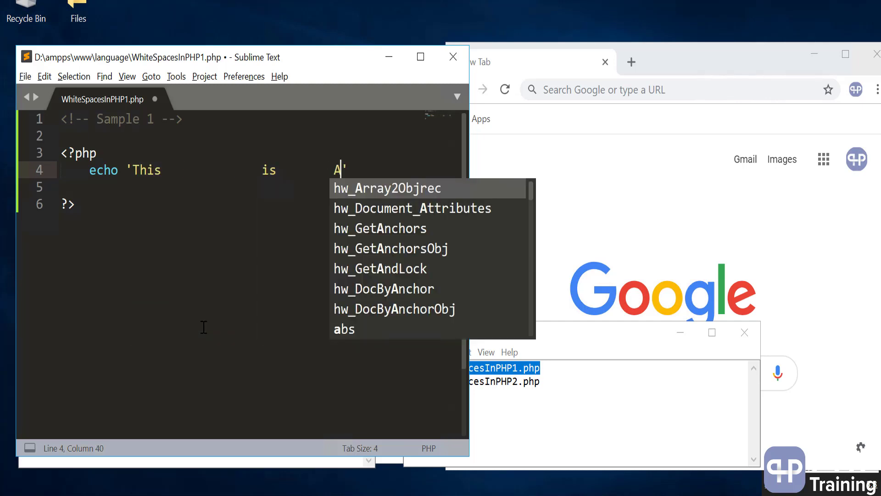
key("BackSpace")
type("a       ")
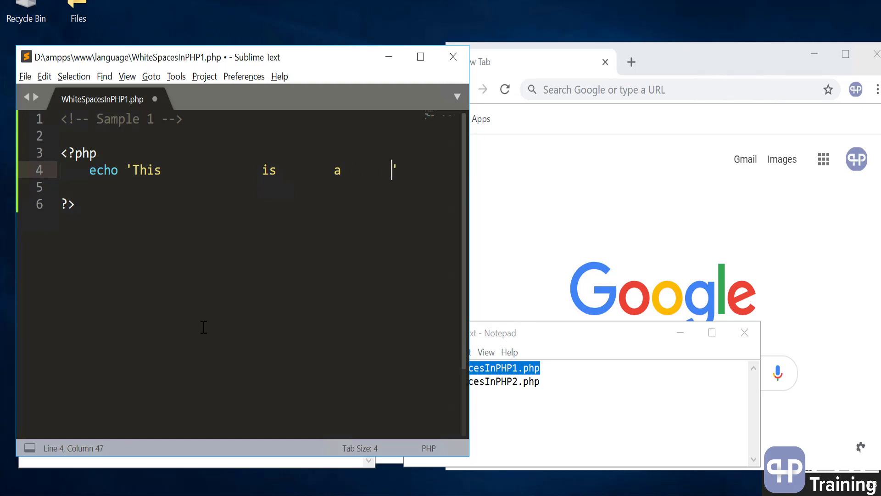
type("Test")
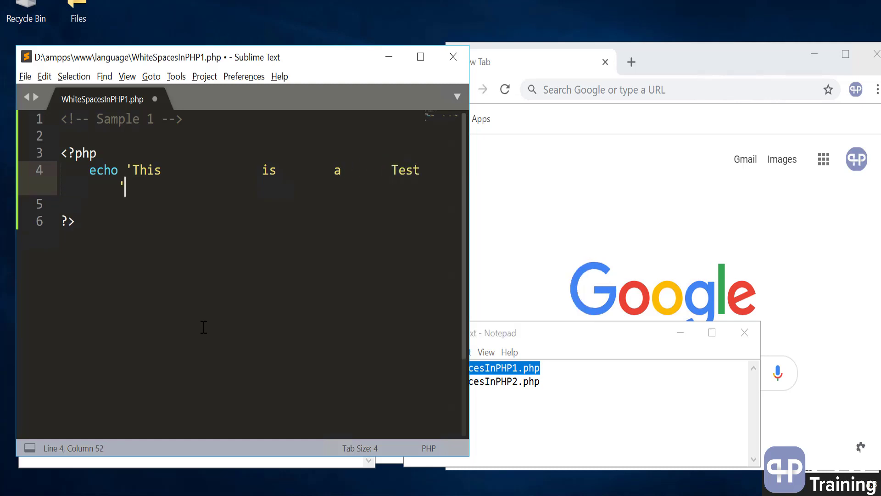
key("Left")
key("Right")
key("Left")
- Widen the Sublime window so line 4 fits, and select the spaces before 'Test'
left_click_drag(468, 298, 528, 289)
left_click(446, 167)
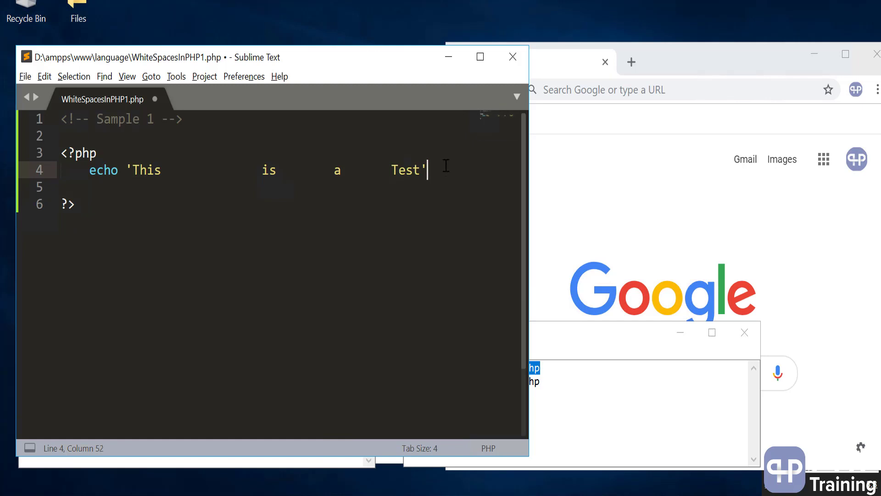
key("Left")
key("Left")
key("ctrl+Left")
key("shift+Left")
key("shift+Left")
key("shift+Left")
key("shift+Left")
key("shift+Left")
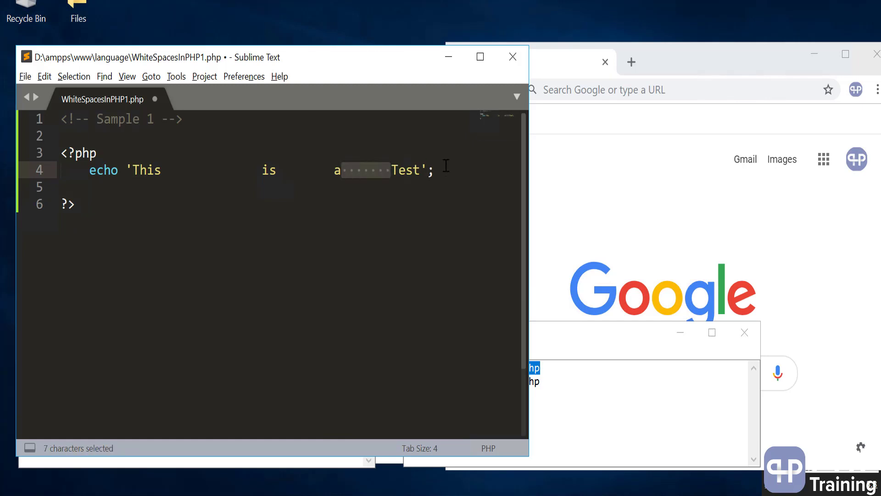
key("Left")
- Select the space runs between 'is' and 'a' and between 'This' and 'is'
key("shift+Left")
key("shift+Left")
key("shift+Right")
key("shift+Right")
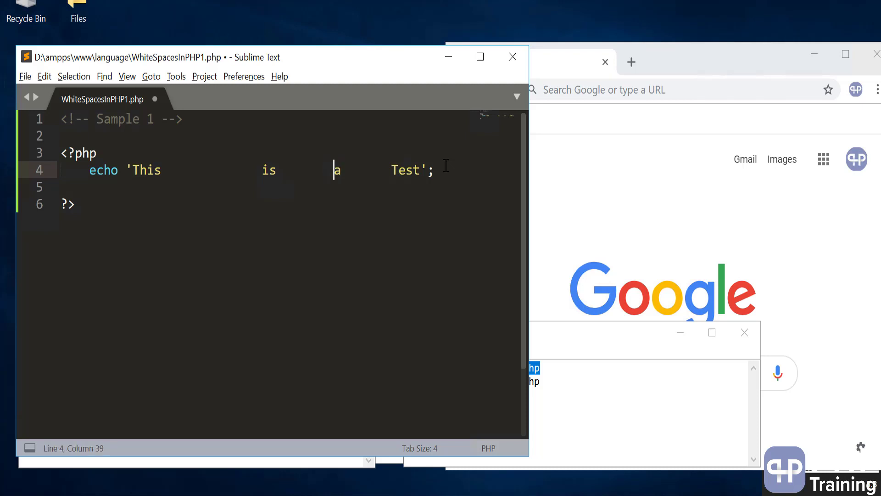
key("shift+Left")
key("shift+Left")
key("shift+Left")
key("shift+Left")
key("shift+Left")
key("Left")
key("Left")
key("Left")
key("shift+Left")
key("shift+Left")
key("shift+Left")
key("shift+Left")
key("shift+Left")
key("shift+Left")
key("shift+Left")
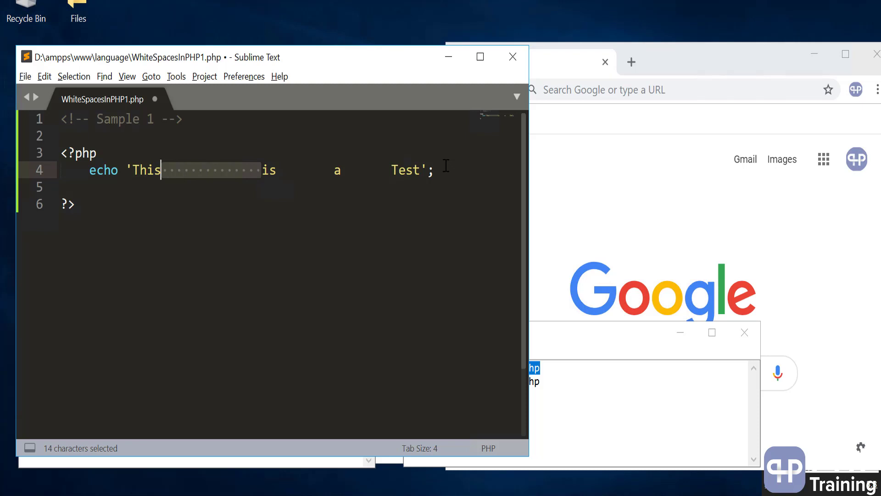
key("Down")
- Select the whole echo statement and the 14-space gap after 'This', then bring Chrome forward
key("Up")
key("shift+End")
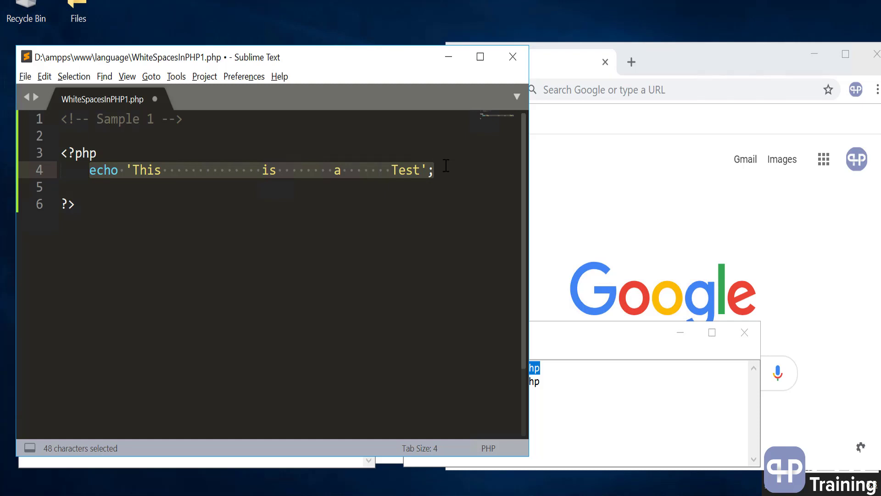
key("Right")
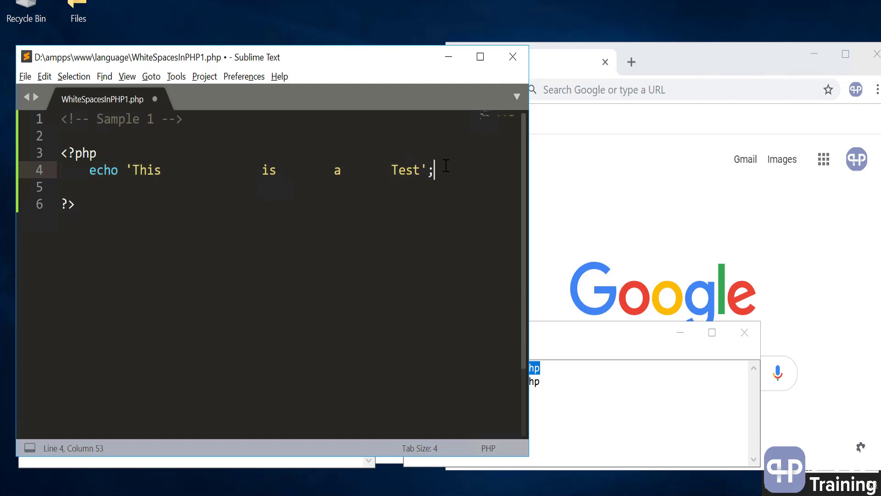
double_click(211, 170)
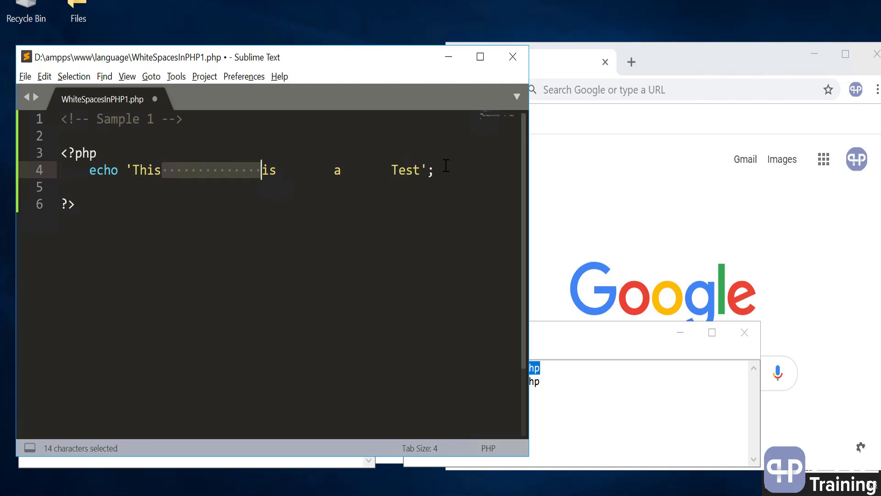
left_click(444, 168)
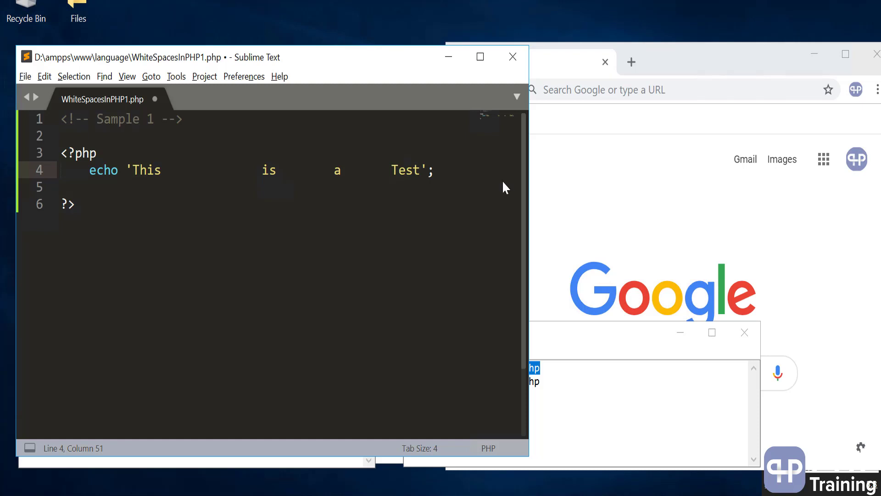
left_click(597, 222)
- Enter localhost/language/ in Chrome's address bar
left_click(579, 88)
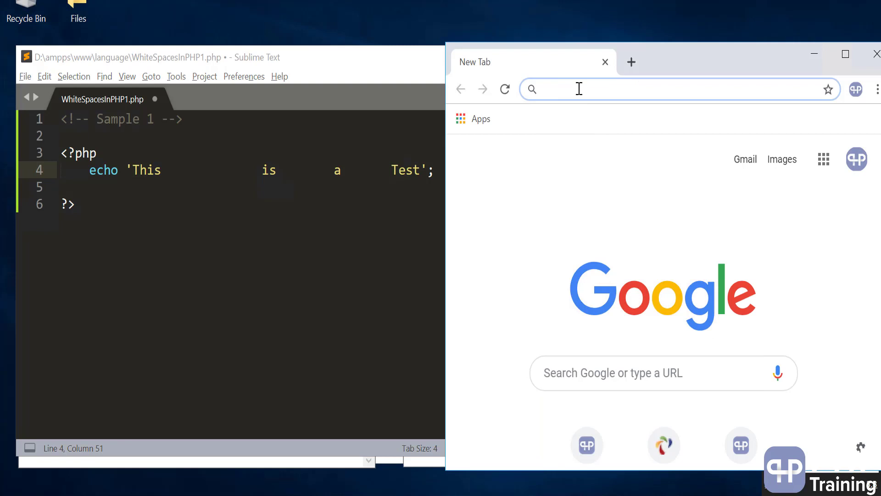
type("localhost/language")
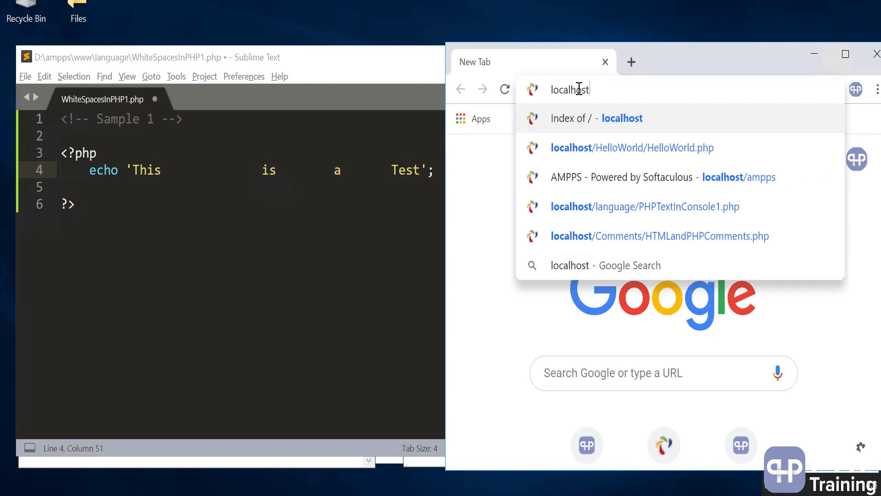
type("/")
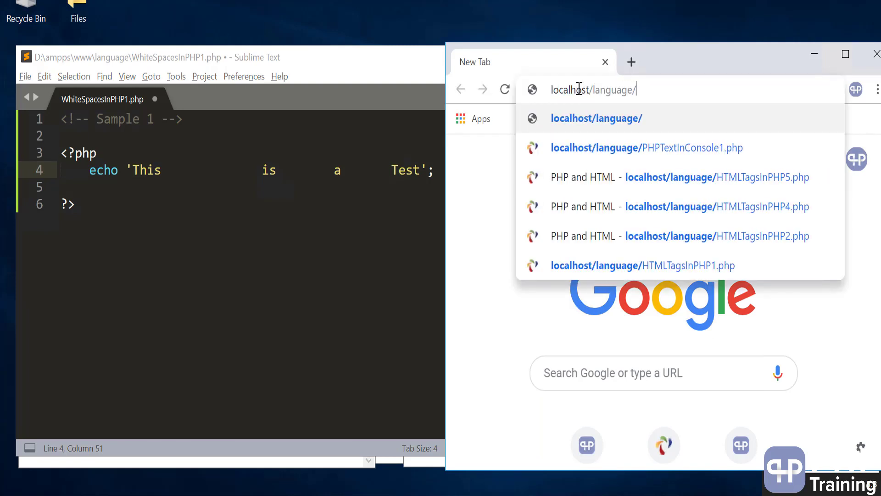
type("Whi")
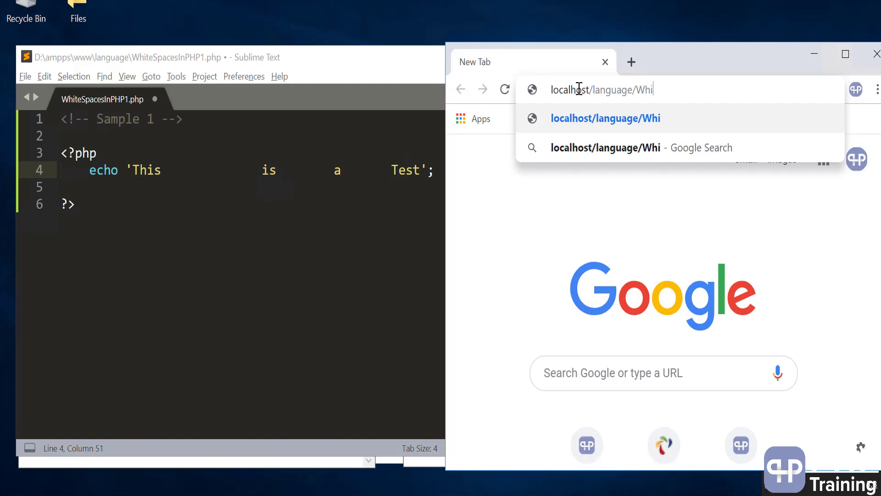
type("tes")
key("BackSpace")
key("BackSpace")
key("BackSpace")
key("BackSpace")
key("BackSpace")
key("BackSpace")
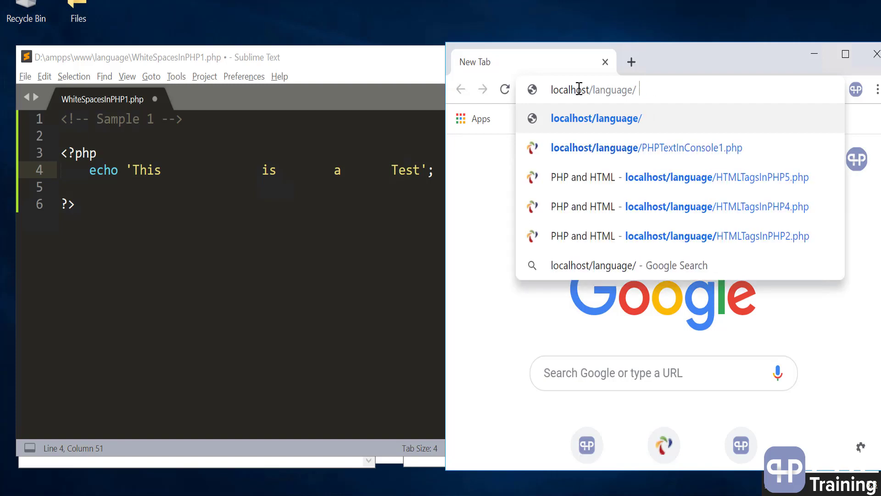
key("alt+Tab")
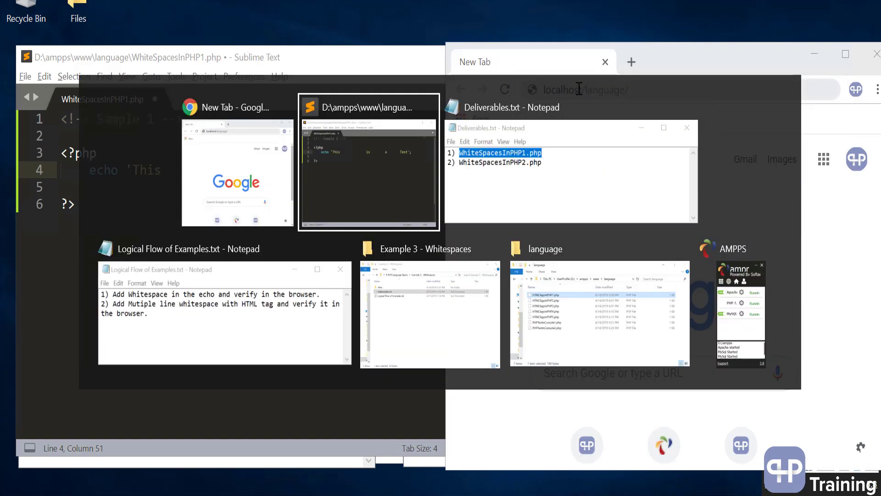
key("alt+Tab")
- Append the copied name WhiteSpacesInPHP1.php to the URL and load the page
right_click(448, 369)
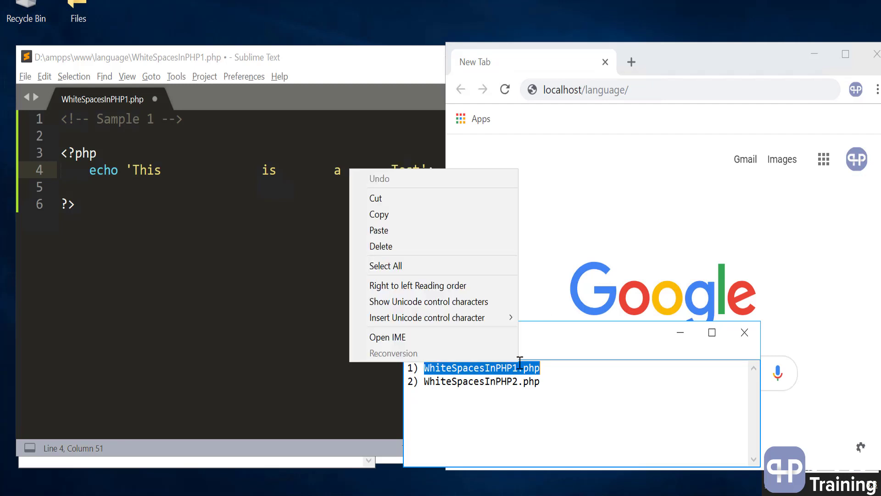
left_click(378, 215)
left_click(697, 90)
key("ctrl+v")
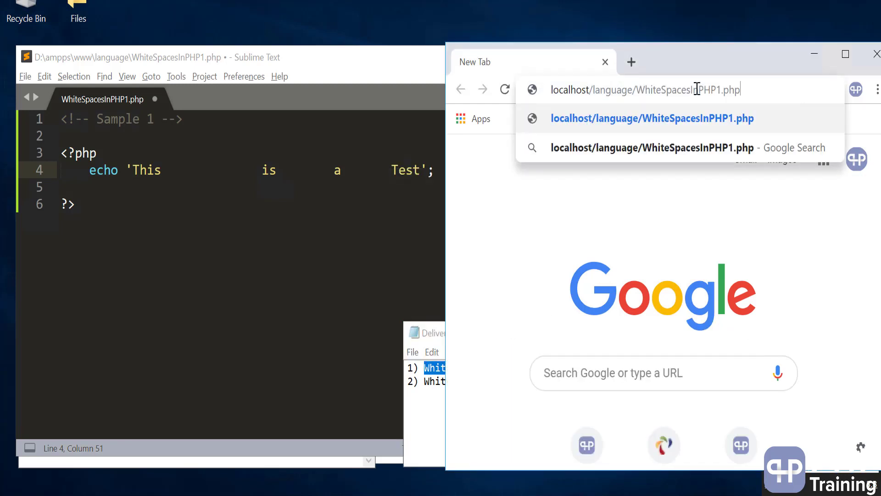
left_click(455, 406)
left_click(424, 396)
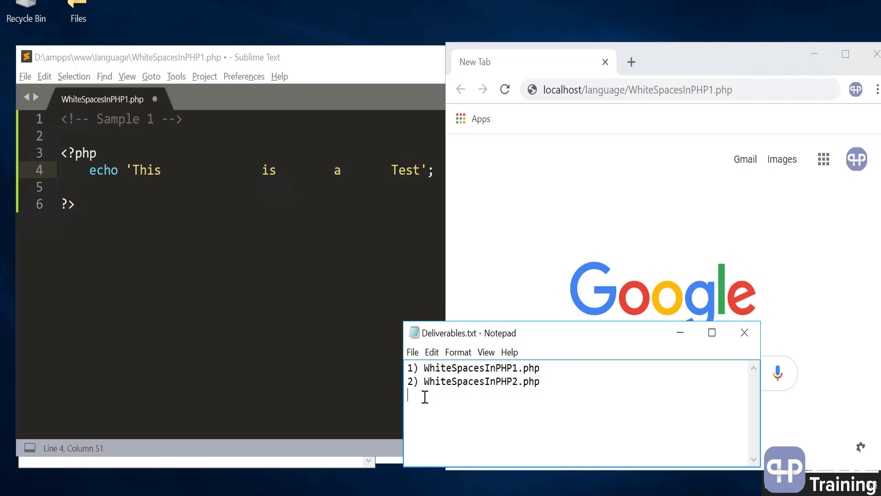
left_click(680, 333)
left_click(750, 90)
key("Return")
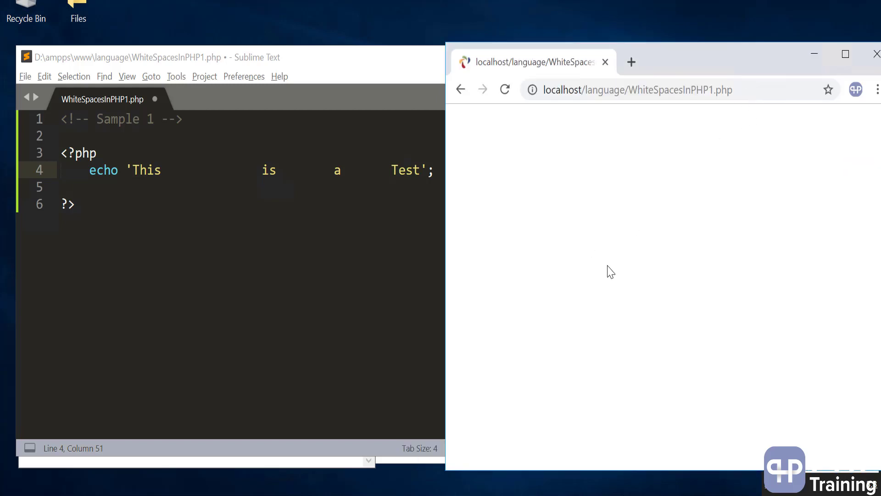
- Save WhiteSpacesInPHP1.php in Sublime and reload the Chrome page
left_click(309, 256)
key("ctrl+s")
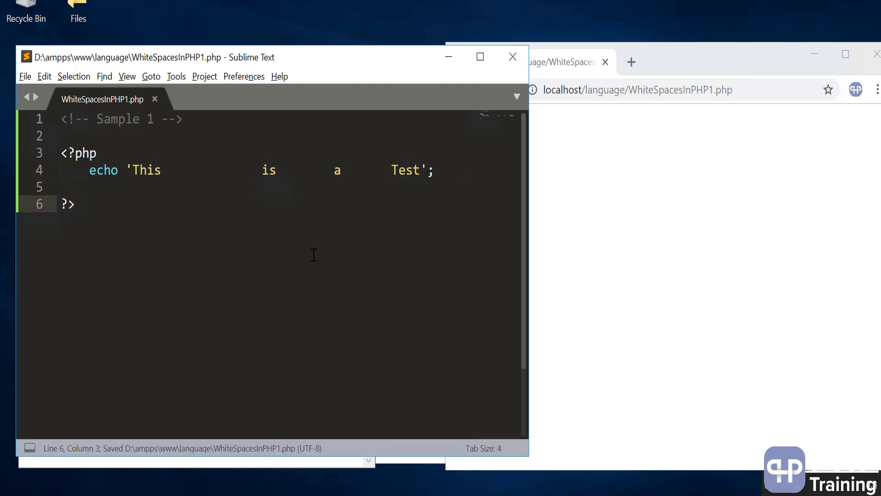
left_click(783, 169)
key("F5")
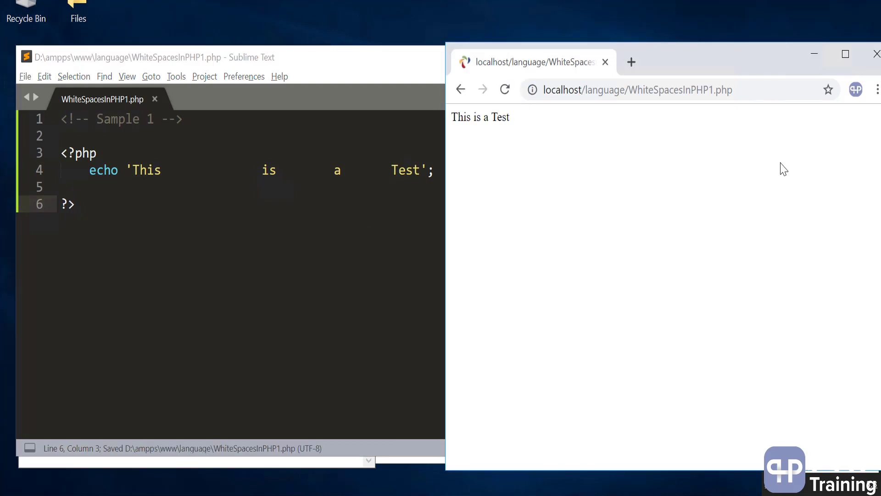
- Highlight the single-spaced 'This is a Test' output and open the page's context menu
left_click_drag(463, 118, 535, 120)
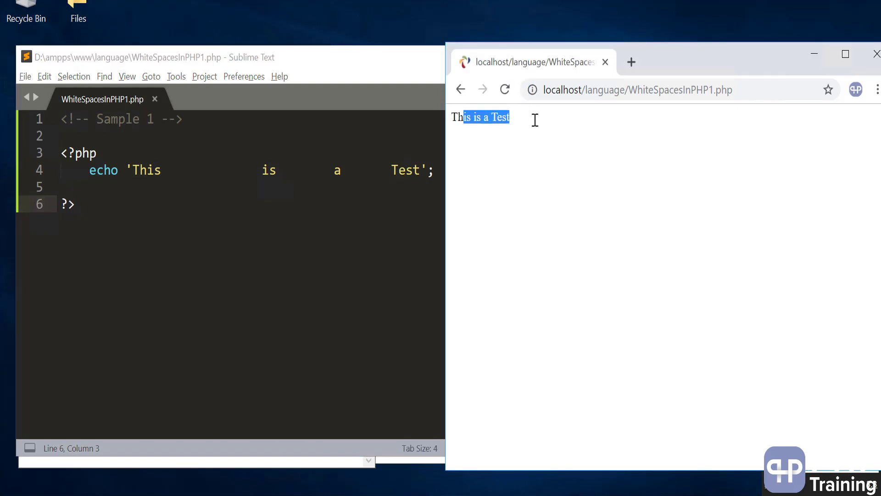
left_click(555, 172)
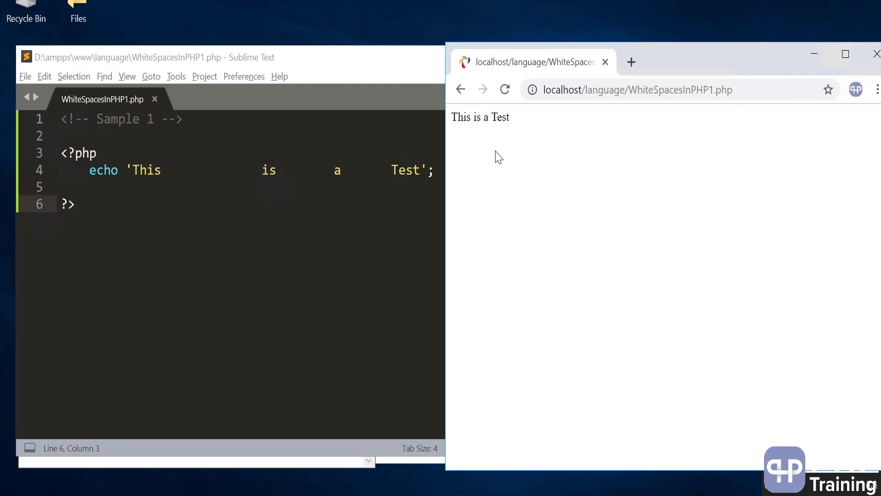
left_click_drag(452, 118, 516, 118)
left_click(541, 168)
right_click(539, 171)
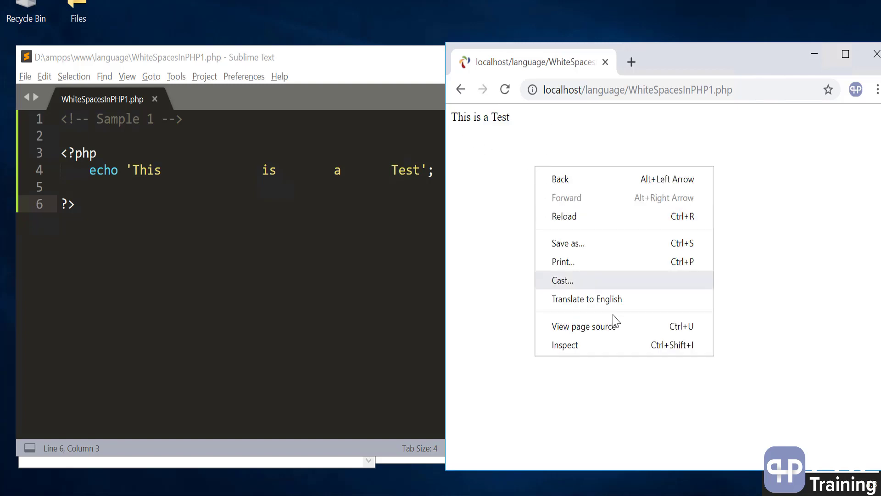
- View the page source and highlight the wide spaces between 'This', 'is', 'a' and 'Test'
left_click(589, 332)
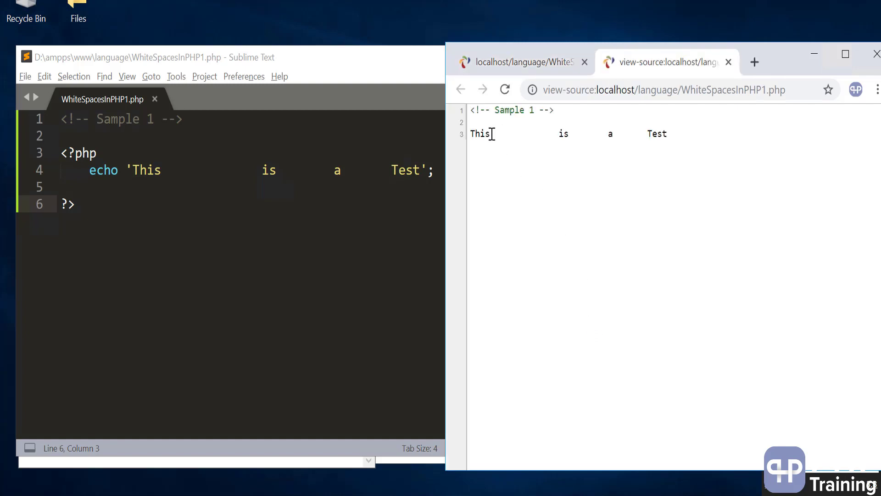
left_click_drag(491, 133, 613, 133)
left_click_drag(668, 134, 623, 135)
left_click(544, 72)
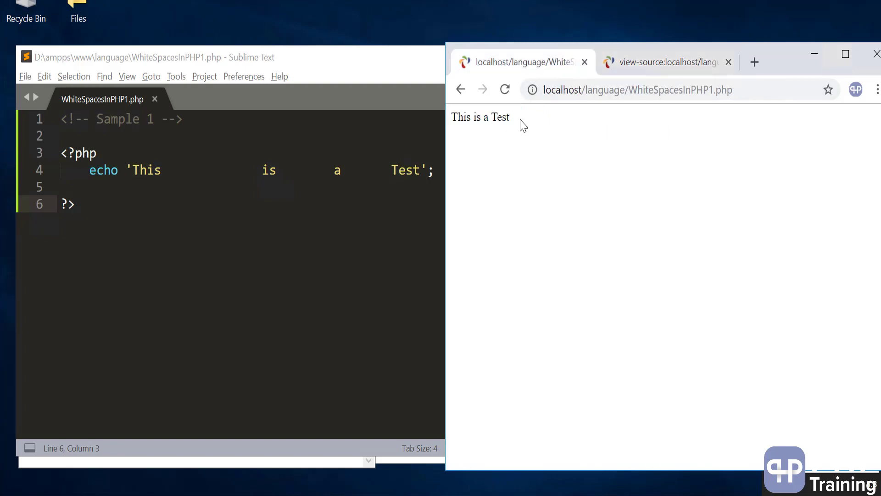
left_click(612, 71)
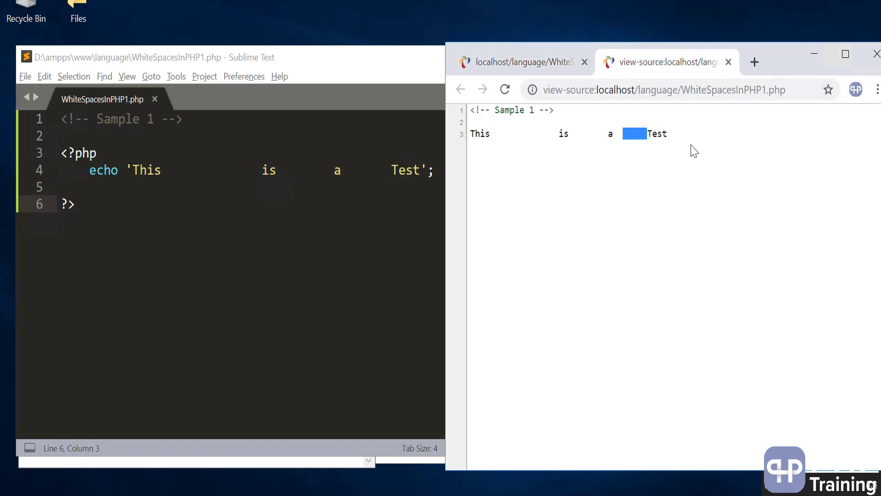
left_click(644, 220)
left_click_drag(490, 133, 554, 134)
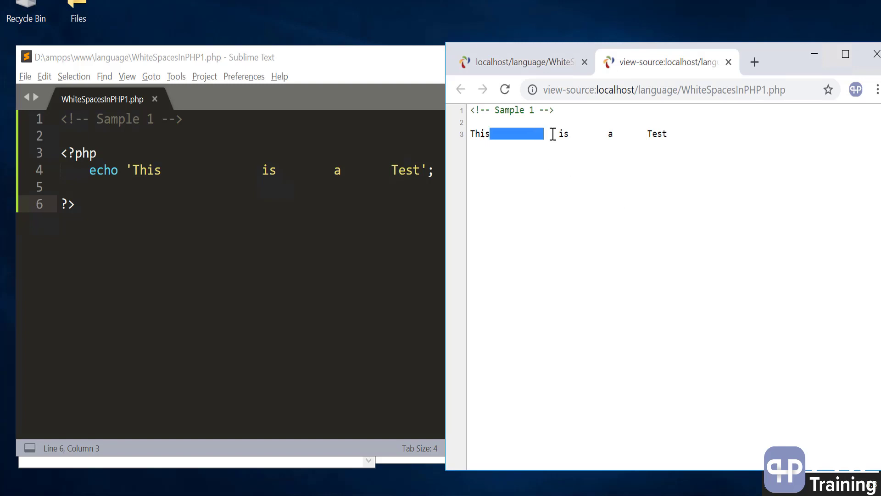
- Compare the spaced echo string in Sublime with the spaces kept in the page source
left_click(327, 217)
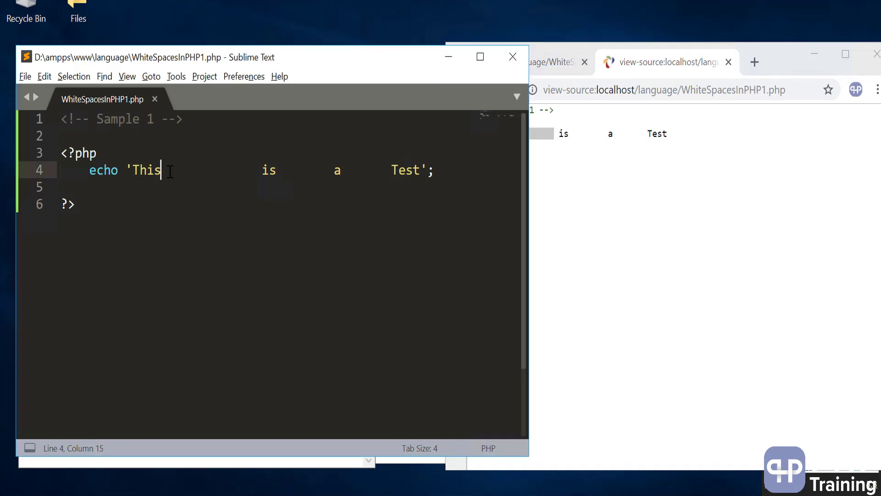
left_click_drag(162, 171, 391, 171)
left_click(668, 200)
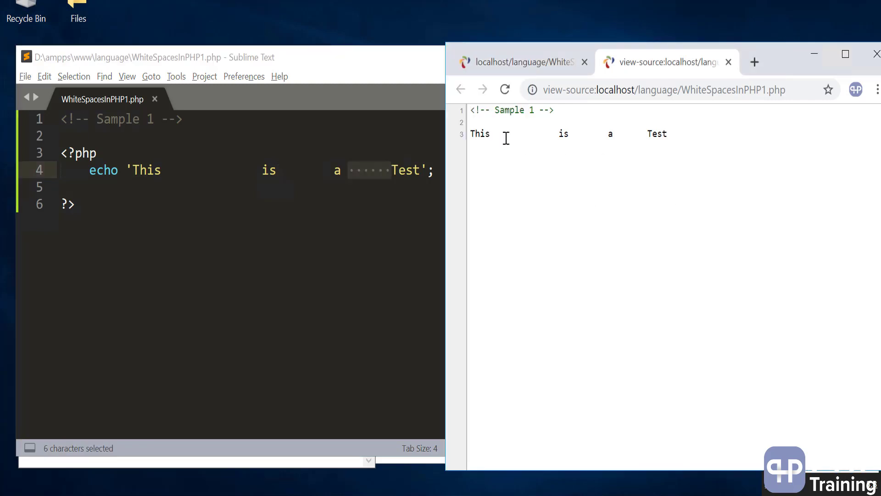
mouse_move(506, 134)
left_mouse_down()
mouse_move(488, 135)
mouse_move(667, 134)
left_mouse_up()
left_click(625, 224)
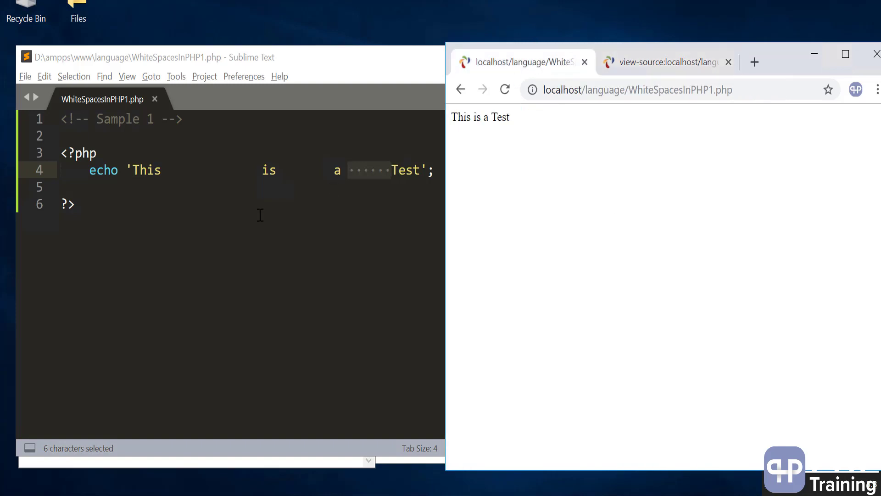
left_click_drag(162, 170, 433, 170)
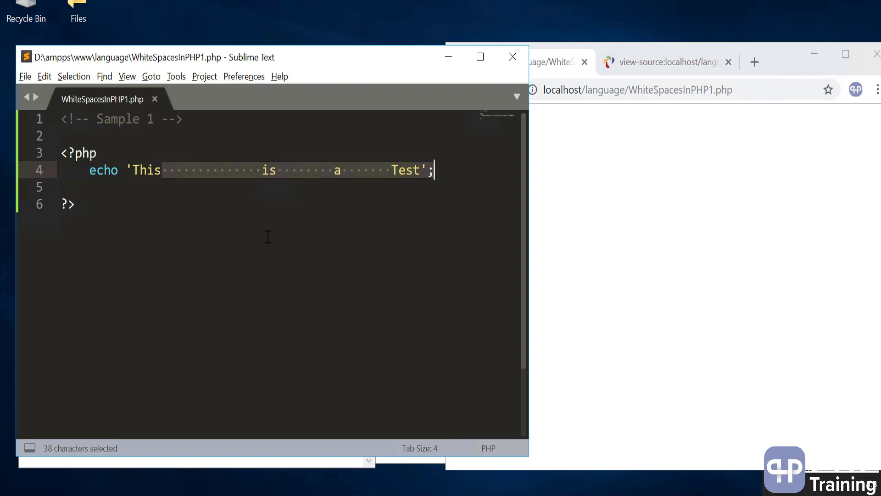
left_click(667, 225)
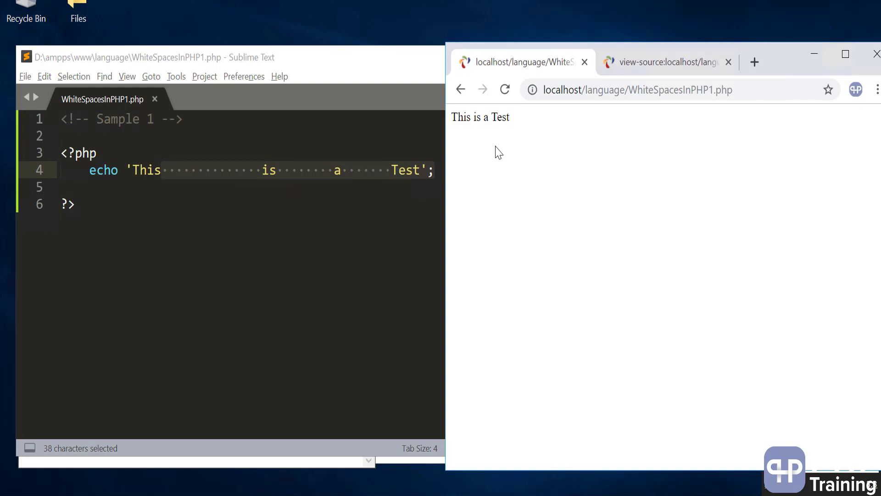
- Select the rendered 'This is a Test' sentence in Chrome to check its single spacing
key("alt+Tab")
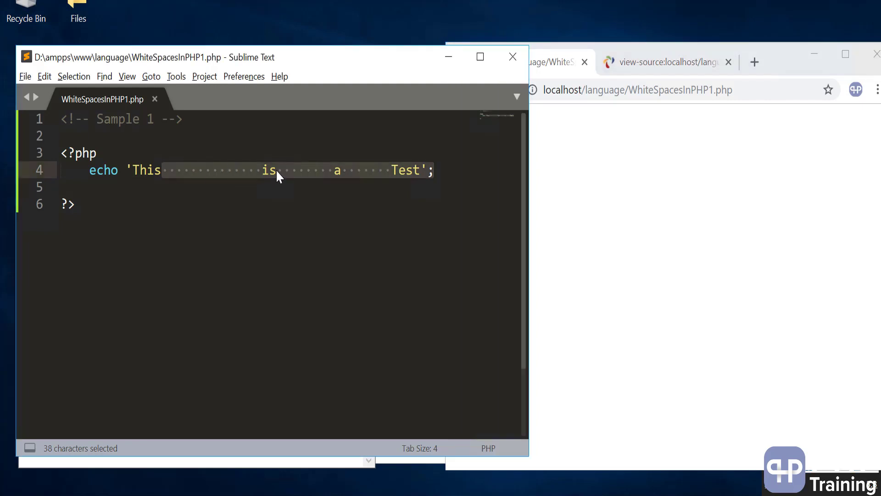
left_click(646, 192)
left_click_drag(451, 118, 513, 118)
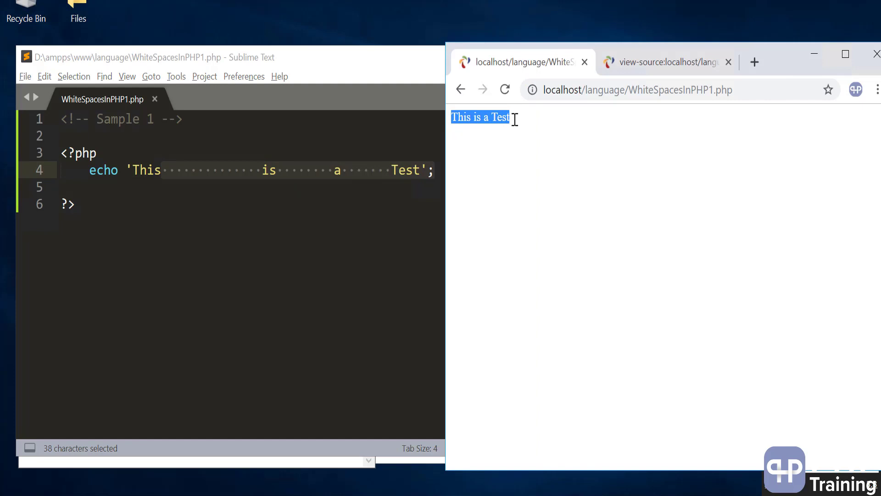
left_click(617, 233)
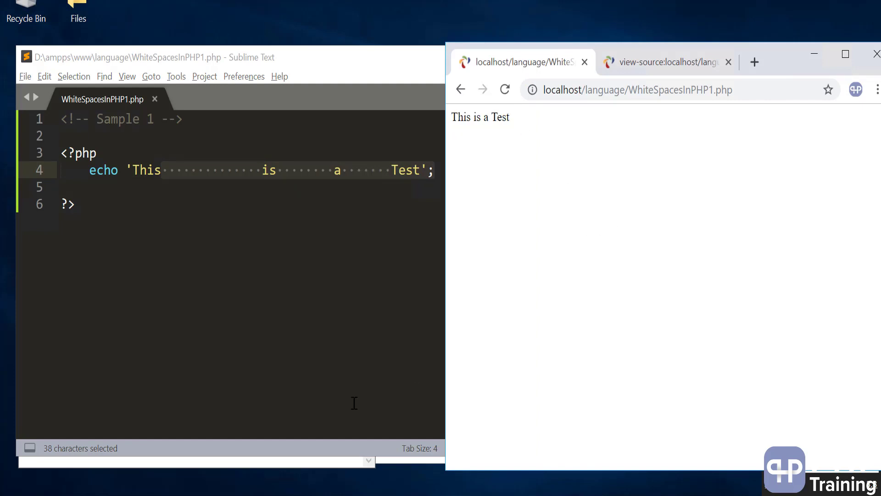
left_click(247, 200)
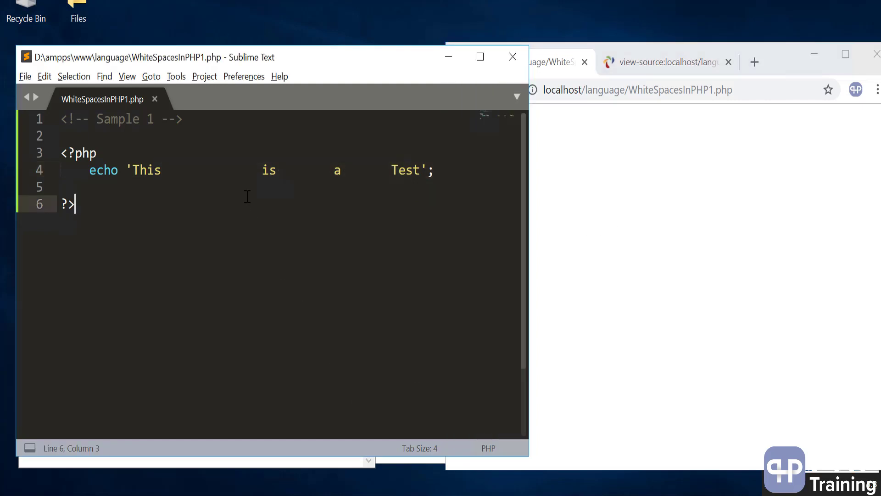
- Delete then restore the gap after 'This' and save WhiteSpacesInPHP1.php
left_click_drag(262, 170, 190, 170)
key("Delete")
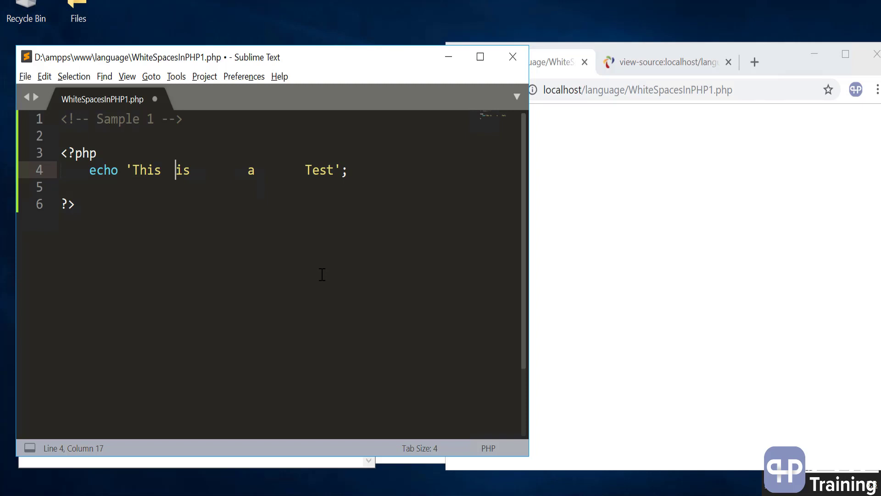
key("ctrl+z")
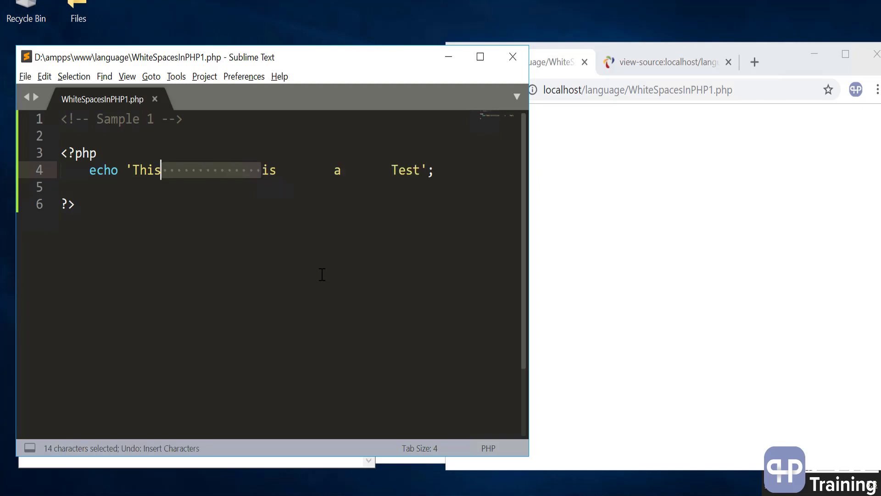
left_click(320, 274)
left_click(643, 246)
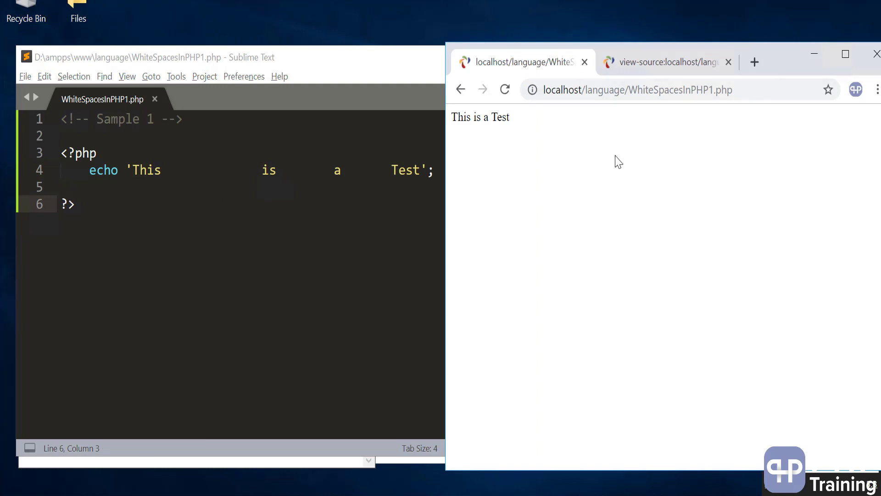
left_click(258, 301)
key("ctrl+s")
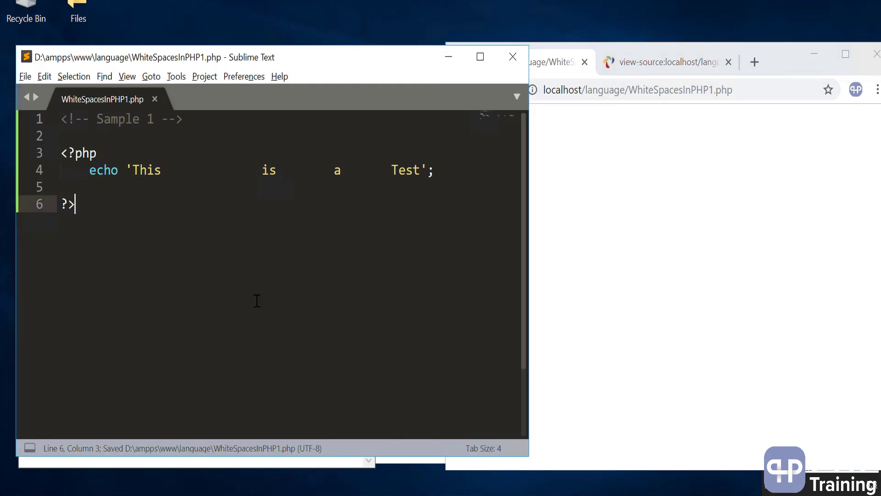
left_click(403, 459)
mouse_move(285, 491)
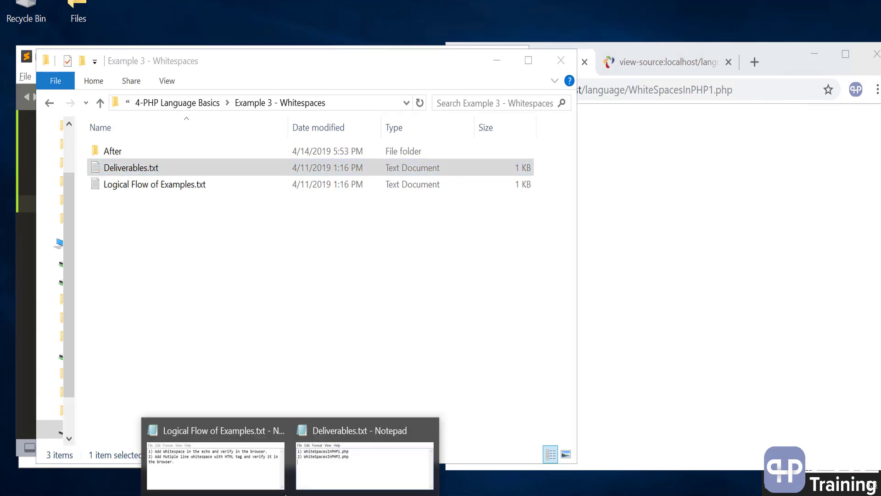
- Restore both Notepad notes, highlight WhiteSpacesInPHP2.php, and return to Sublime Text
left_click(215, 461)
left_click(365, 461)
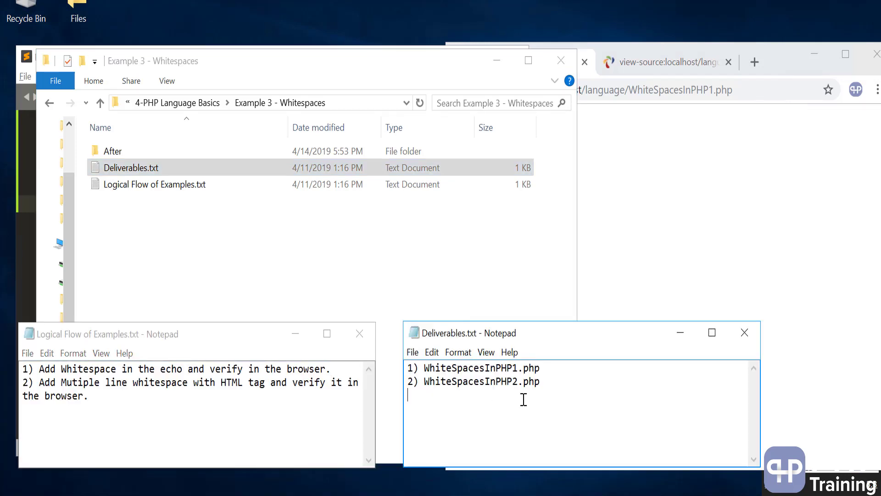
left_click_drag(541, 383, 425, 382)
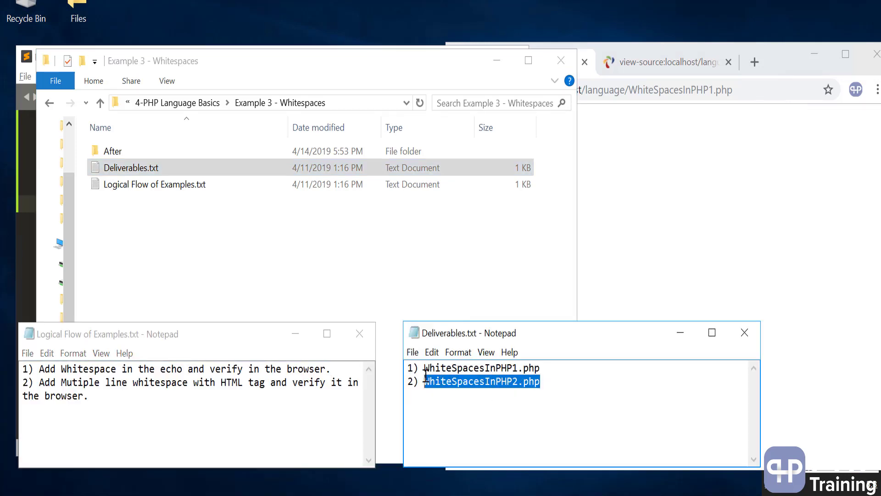
left_click(260, 487)
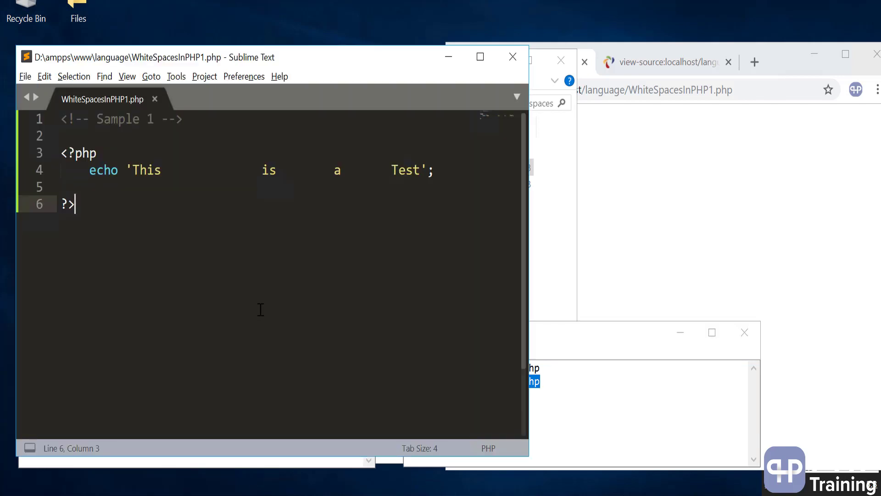
- Delete the closing ?> tag on line 6 of WhiteSpacesInPHP1.php and save
key("shift+Home")
key("Delete")
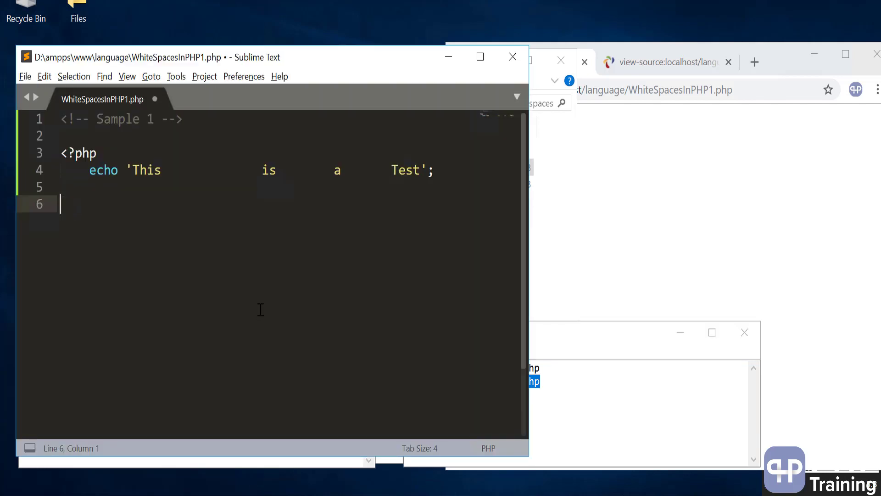
key("ctrl+s")
- Create a new file and save it as WhiteSpacesInPHP2.php
key("ctrl+n")
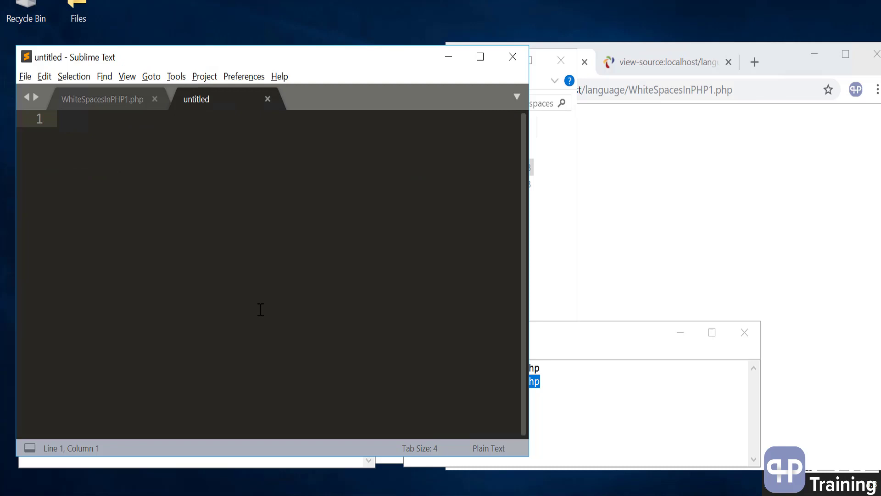
key("ctrl+s")
type("WhiteSpacesInPHP2.php")
key("Return")
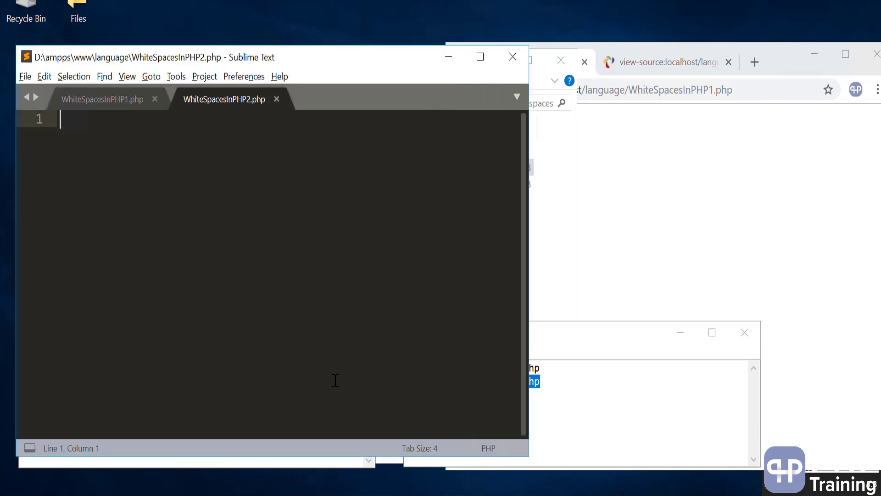
- Copy all the code from WhiteSpacesInPHP1.php into WhiteSpacesInPHP2.php
left_click(102, 99)
key("ctrl+a")
key("ctrl+c")
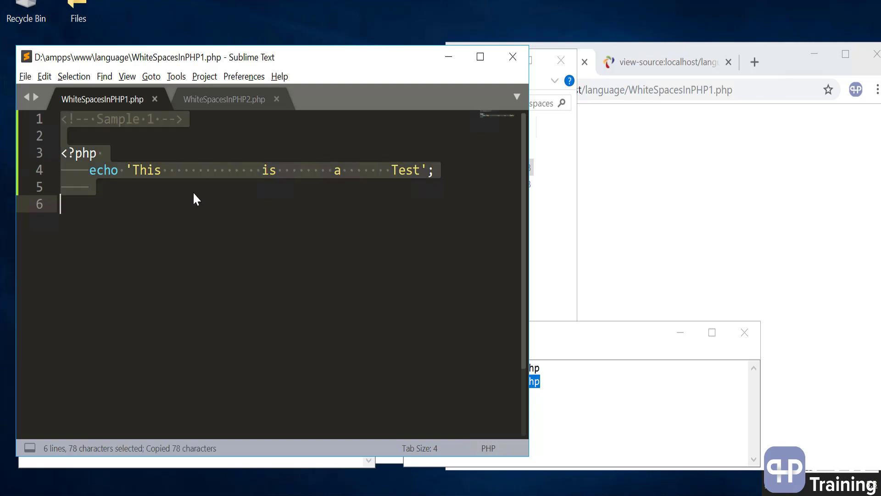
left_click(231, 99)
key("ctrl+v")
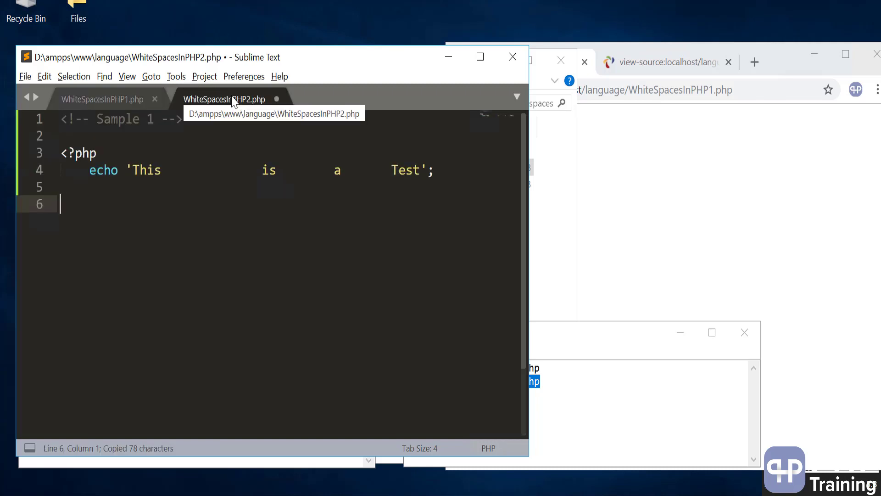
type("?>")
- Add blank lines below the PHP block and after the Sample 2 comment
key("Return")
key("Return")
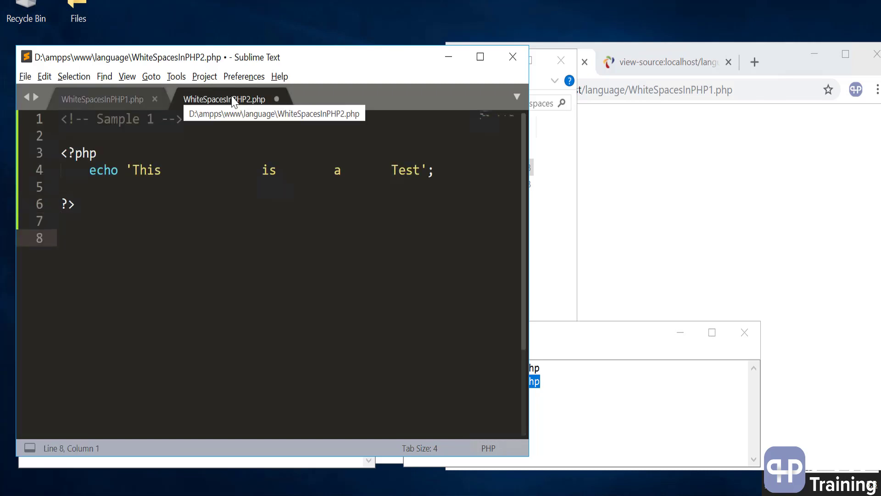
type("<!-- Sample 2")
type(" -->")
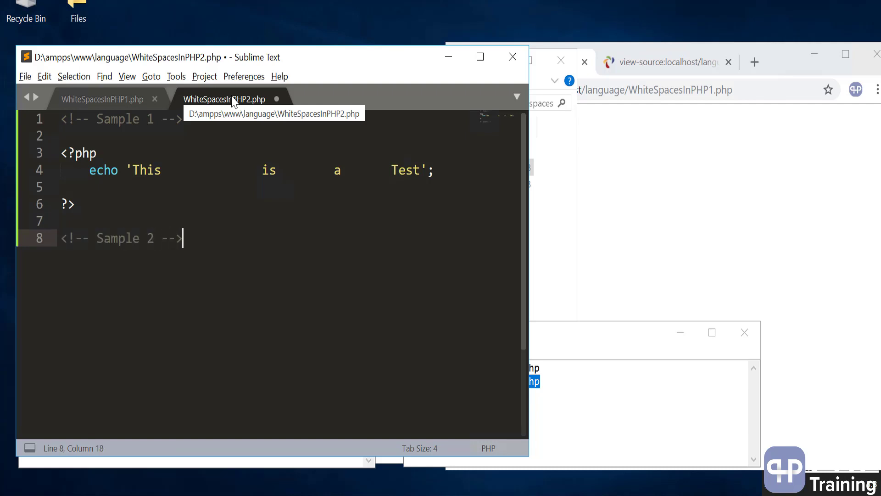
key("Return")
key("Return")
key("BackSpace")
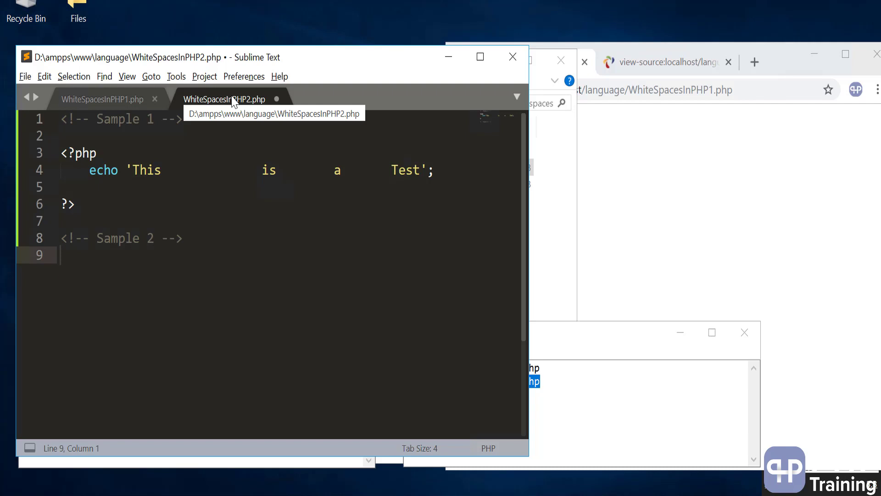
type("<?=")
key("Return")
key("Return")
key("Return")
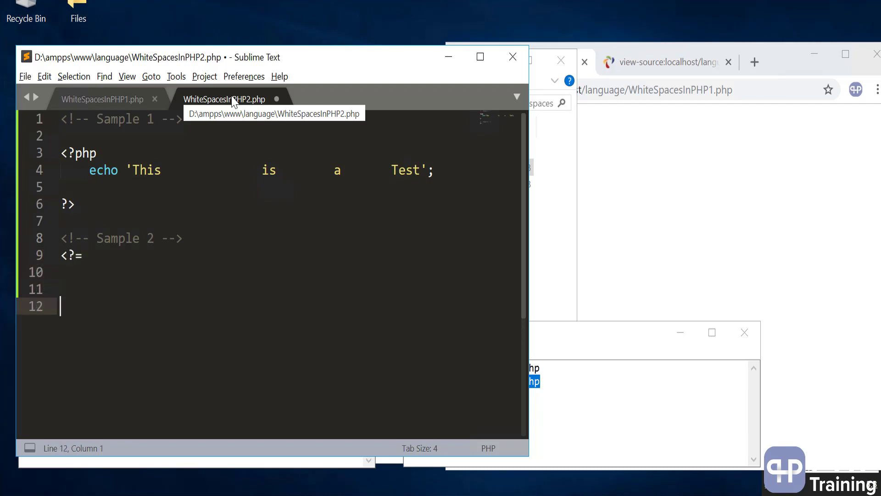
key("Return")
key("Return")
type("?>")
key("shift+Up")
key("shift+Up")
key("shift+Up")
key("shift+Left")
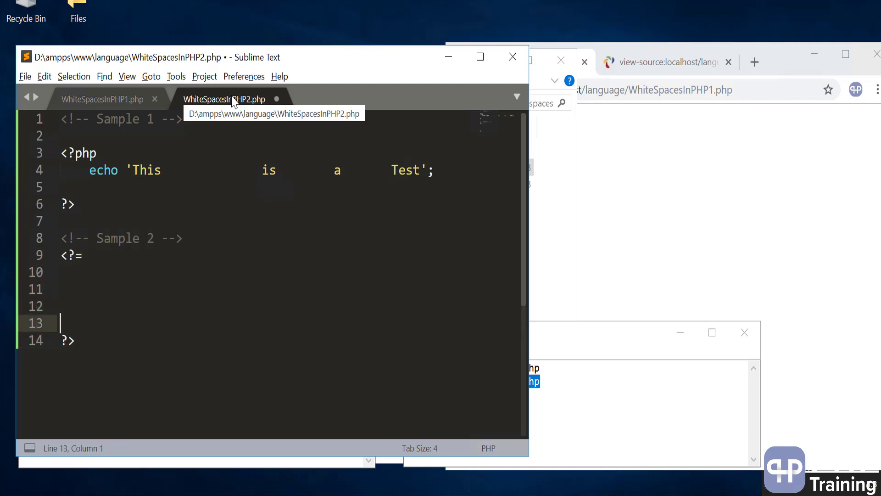
key("Down")
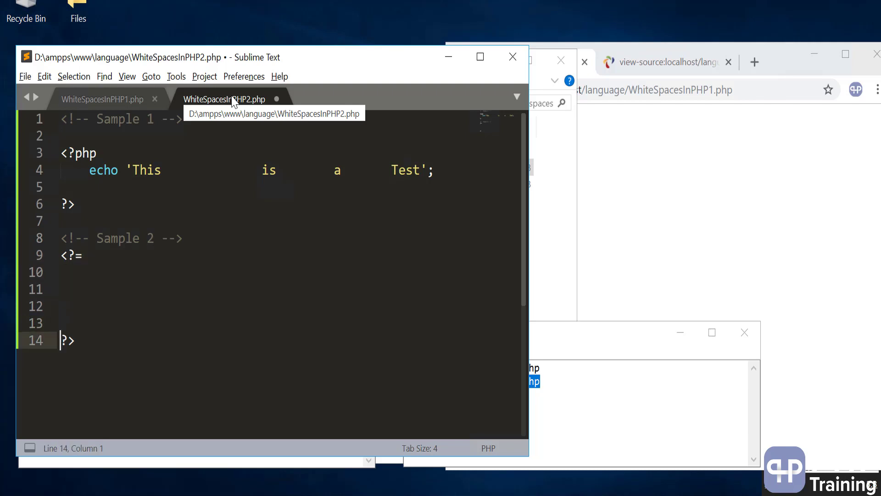
key("Up")
key("Up")
key("Up")
key("Up")
key("shift+Down")
key("shift+Down")
key("shift+Down")
key("shift+Down")
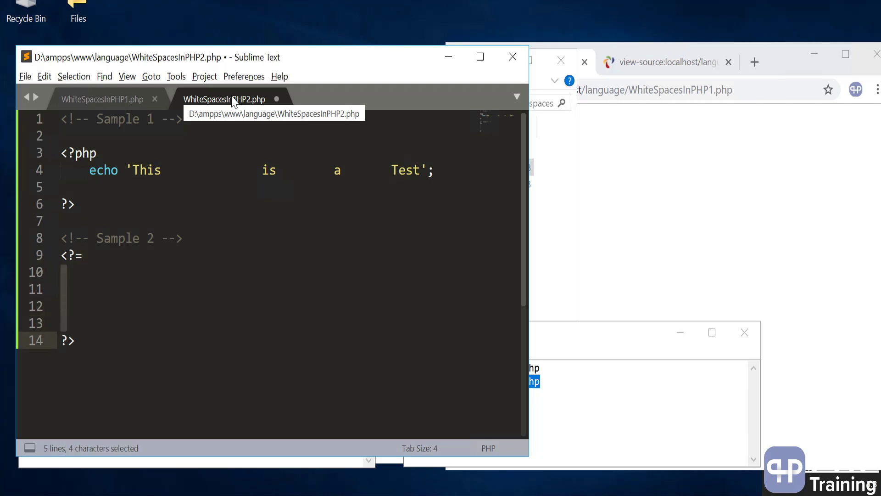
key("Up")
key("Up")
key("Up")
key("Up")
key("Up")
key("Up")
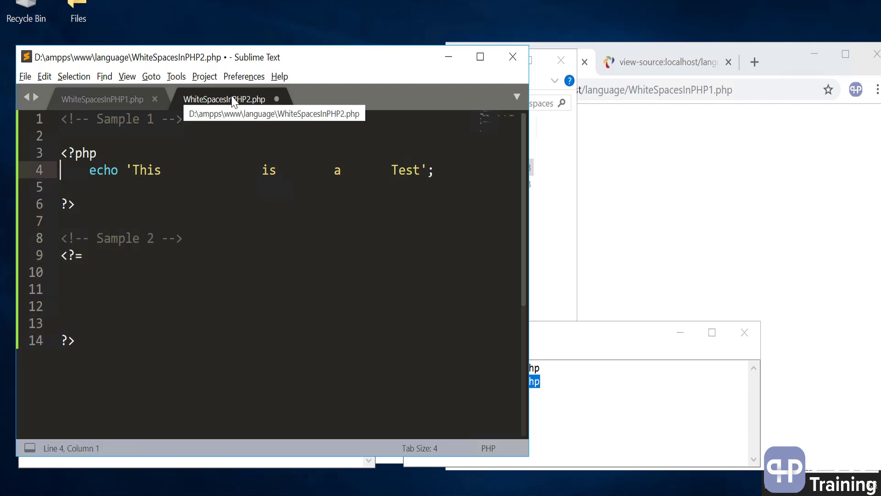
- Indent the line under <?= and insert extra blank lines inside the echo block
key("ctrl+Right")
key("ctrl+Right")
key("ctrl+Right")
key("ctrl+Right")
key("Down")
key("Down")
key("Down")
key("Down")
key("Down")
key("Down")
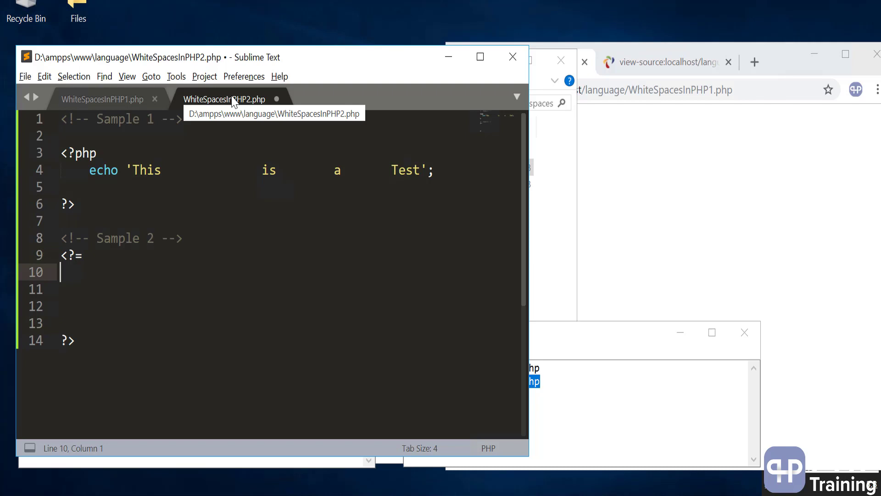
key("Tab")
key("Return")
key("Return")
key("Up")
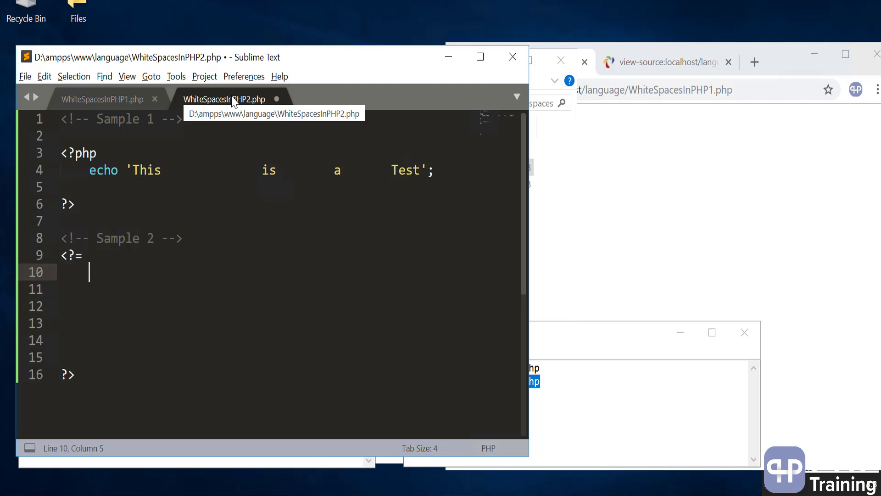
key("Up")
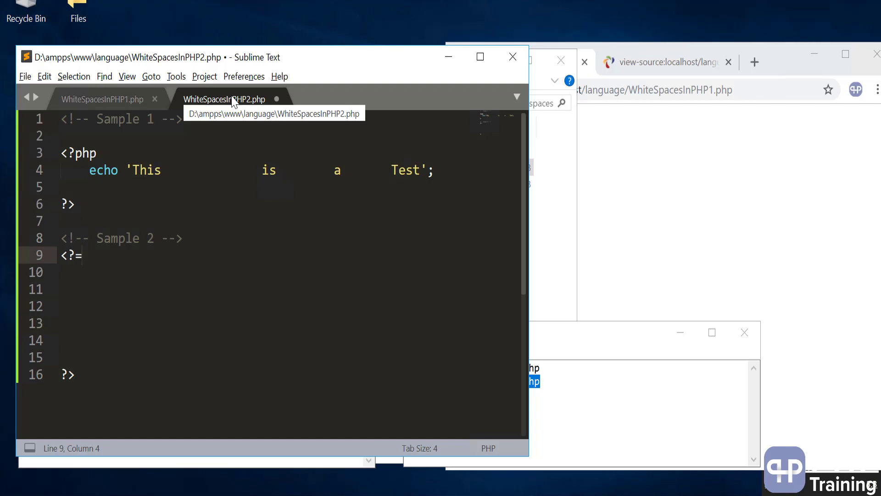
type("\"")
- Remove the auto-paired quote after <?= and move to the closing ?> line
key("Delete")
key("Down")
key("Down")
key("Down")
key("Down")
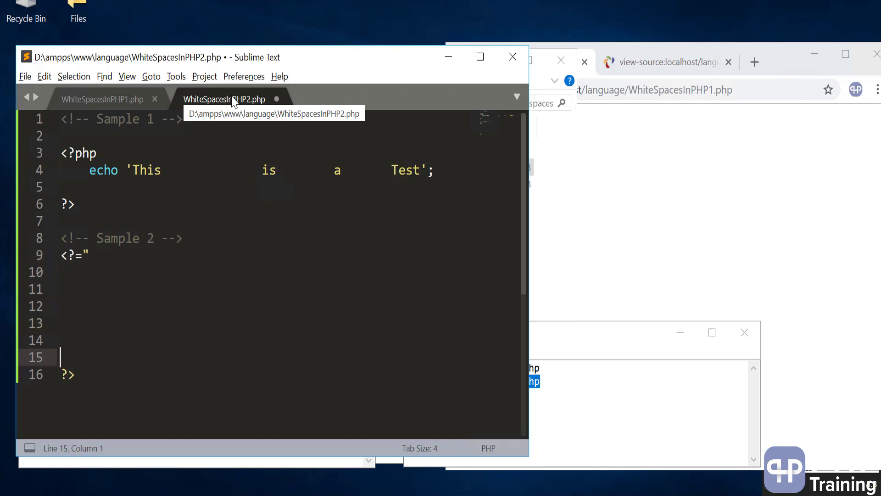
key("Down")
key("End")
key("Home")
type("\"")
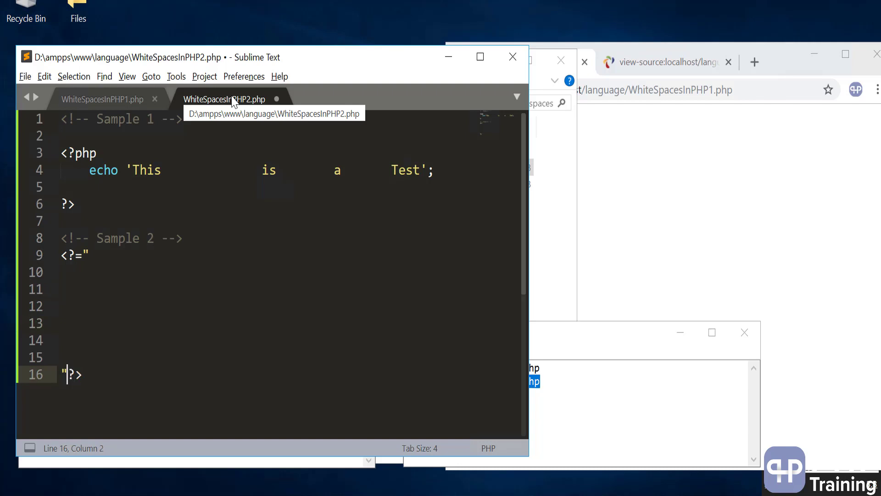
- Add blank lines inside the quoted block and indent line 10
key("Up")
key("Up")
key("Up")
key("Up")
key("Up")
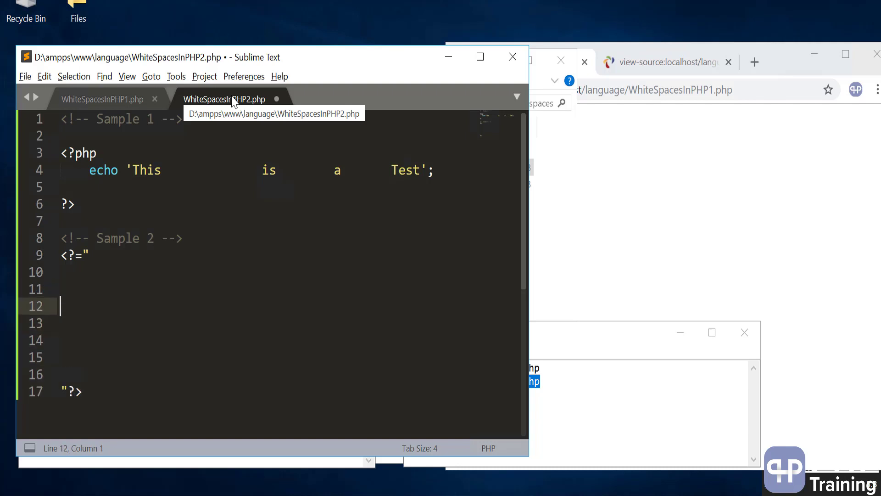
key("Return")
key("Return")
key("Up")
key("Up")
key("shift+Down")
key("shift+Down")
key("shift+Down")
key("shift+Down")
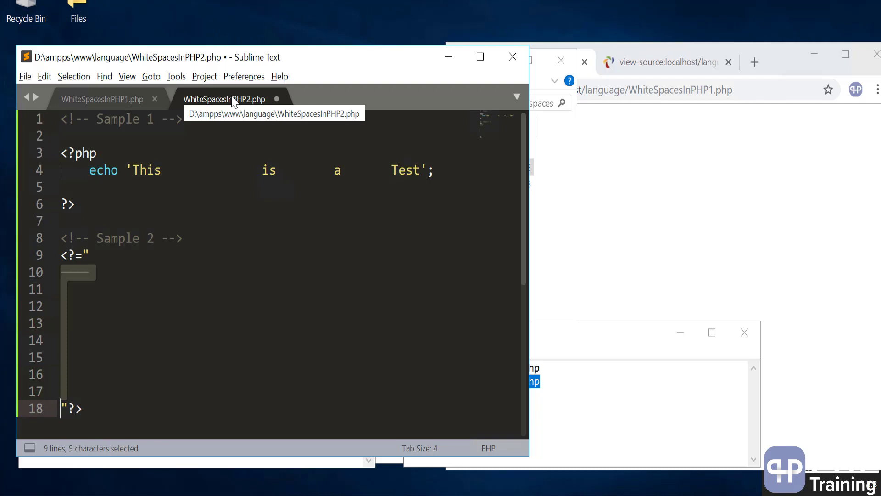
key("Up")
key("Up")
key("Down")
key("Down")
key("Tab")
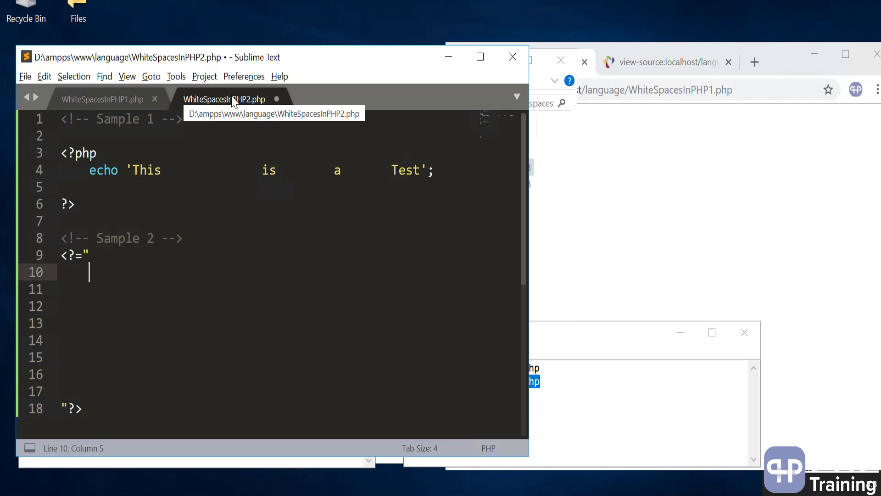
type("<hr>")
- Add a <p> tag below the <hr> with an indented empty line inside
key("Return")
key("Return")
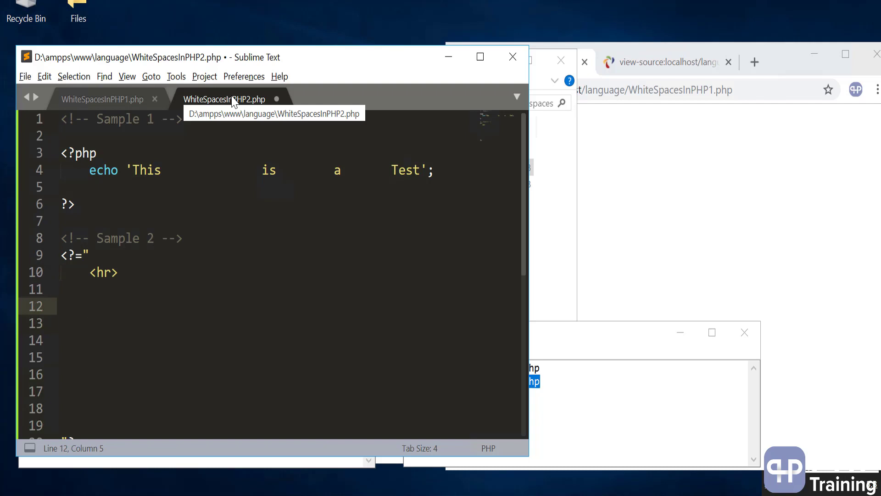
type("<op>")
key("BackSpace")
key("BackSpace")
key("BackSpace")
type("p>")
key("Return")
type("</")
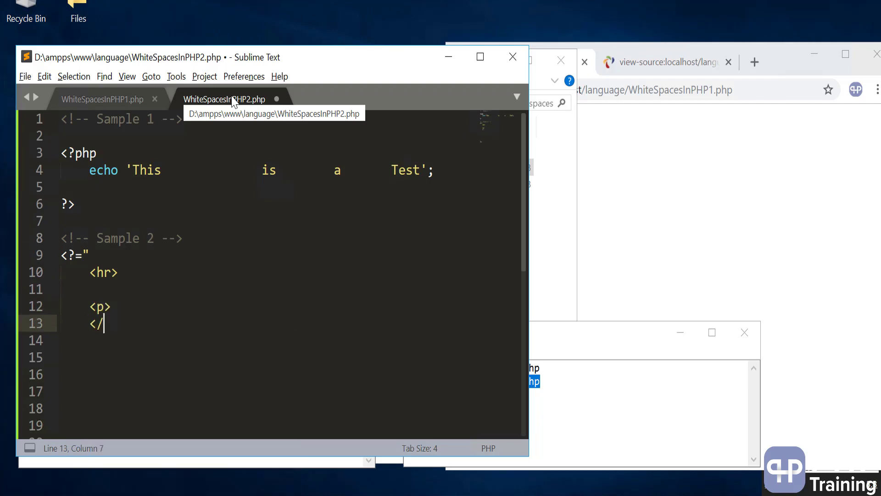
type("p>")
key("Up")
key("Return")
key("Tab")
type("You")
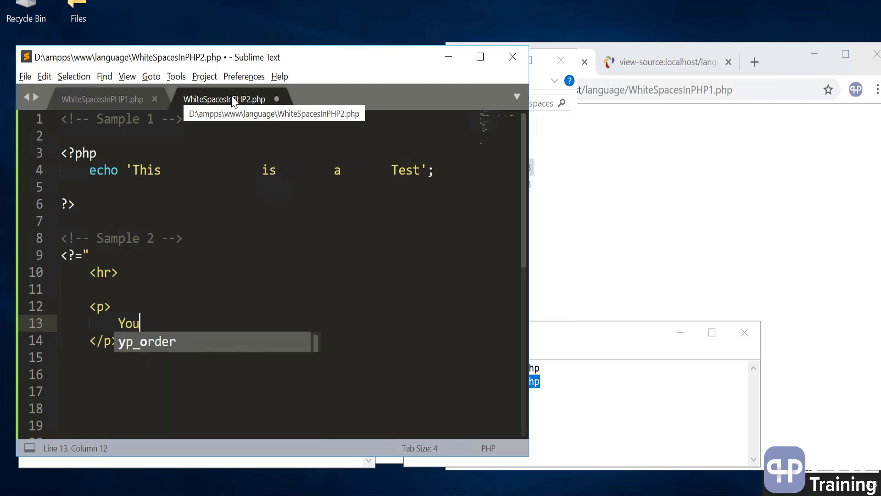
type(" are free to t")
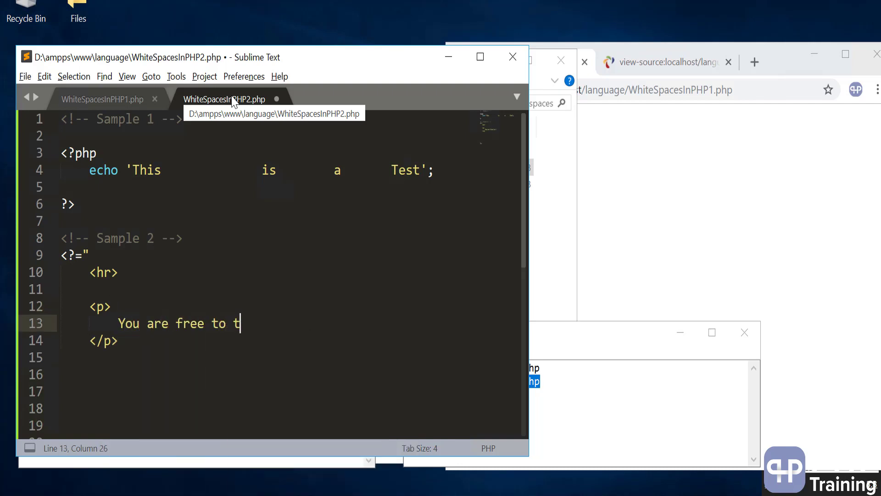
type("ype")
- Write the paragraph's first words, undoing an unwanted judy_type snippet
key("Tab")
key("Return")
key("Return")
key("ctrl+z")
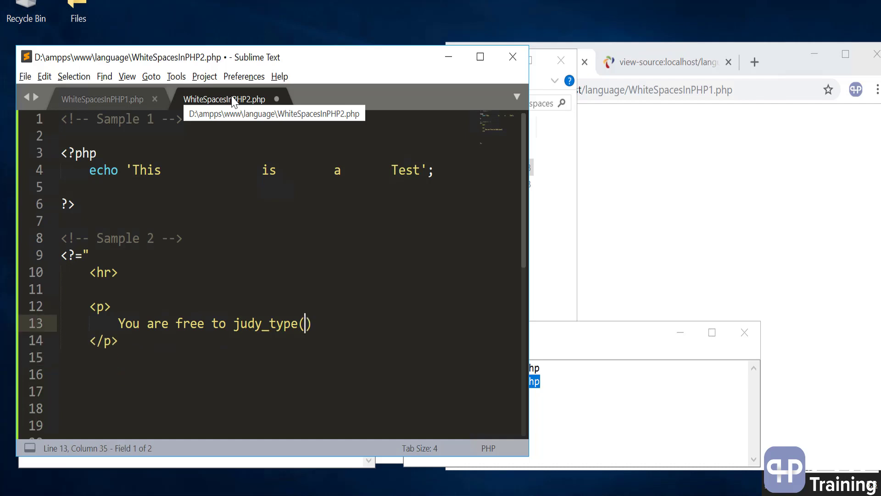
key("BackSpace")
key("BackSpace")
key("BackSpace")
key("BackSpace")
key("BackSpace")
key("BackSpace")
key("BackSpace")
key("BackSpace")
type("ty")
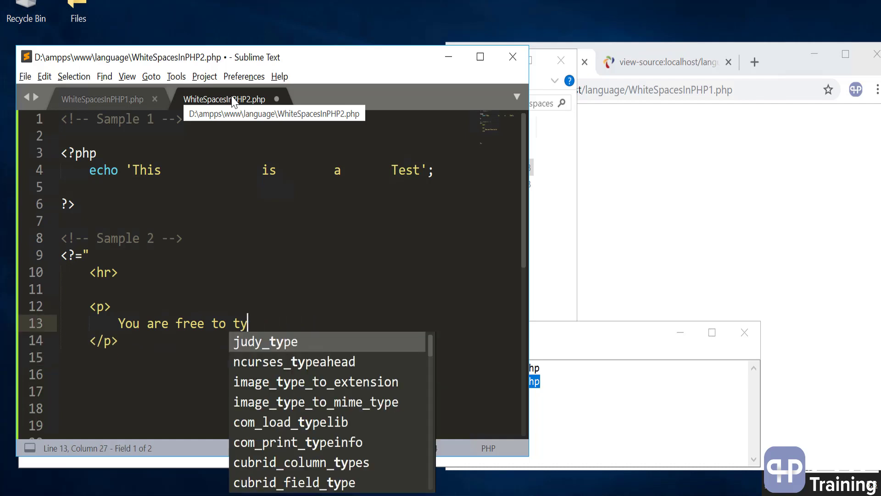
type("pe")
key("Escape")
key("Return")
key("Return")
key("Return")
key("Return")
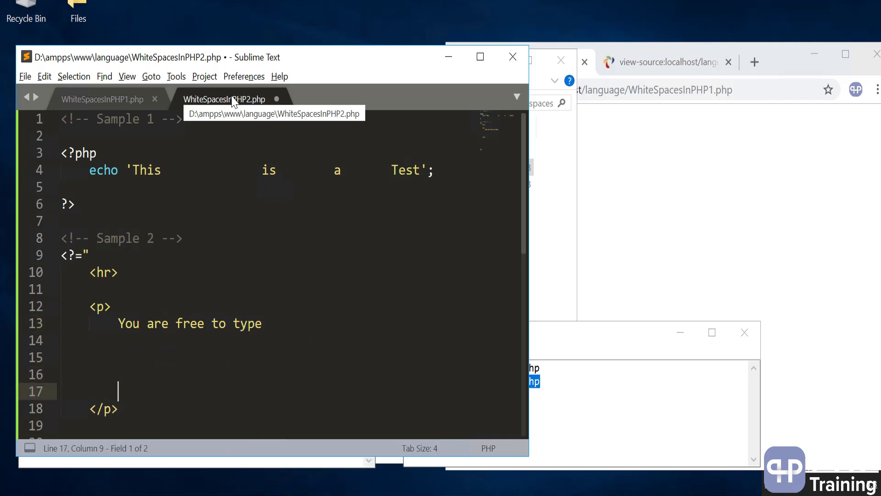
key("Up")
key("Up")
key("Down")
key("Down")
- Add the word 'This' on indented line 15, followed by a new line
key("Up")
key("Up")
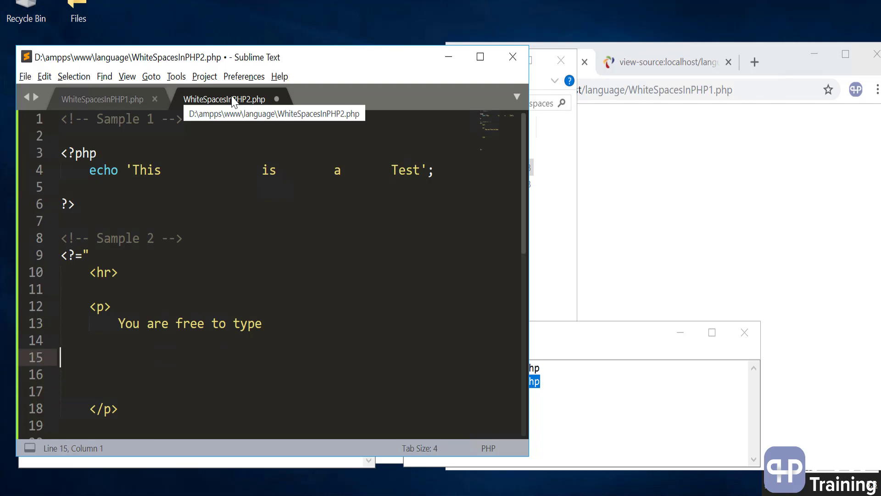
key("Tab")
type("anything i")
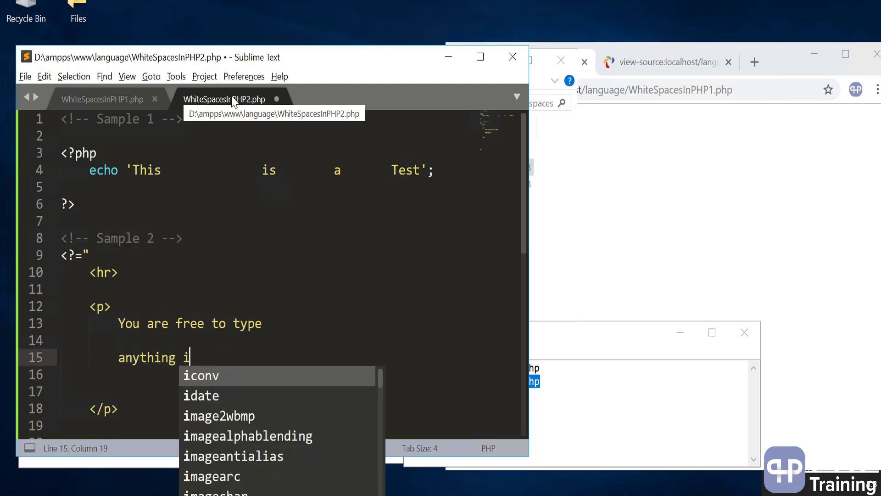
type("nside this")
key("Tab")
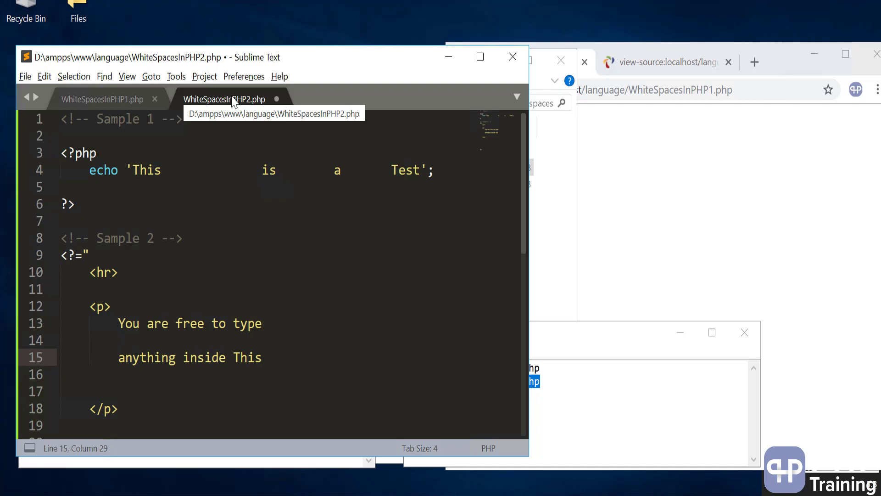
key("BackSpace")
key("BackSpace")
key("BackSpace")
type("hthis")
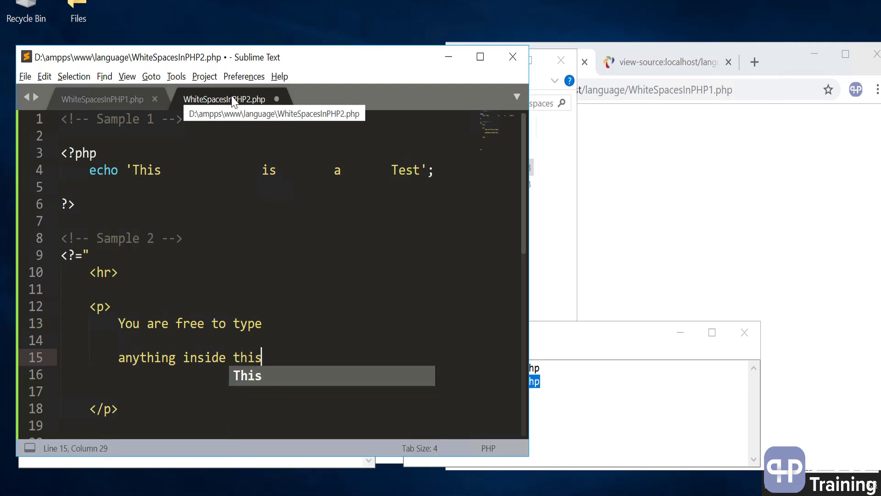
key("Tab")
key("Return")
key("Return")
type("b")
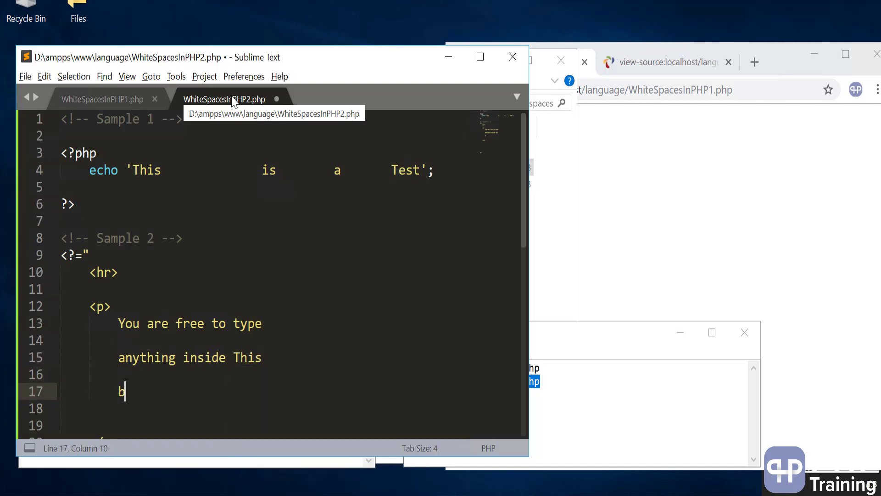
type("lock")
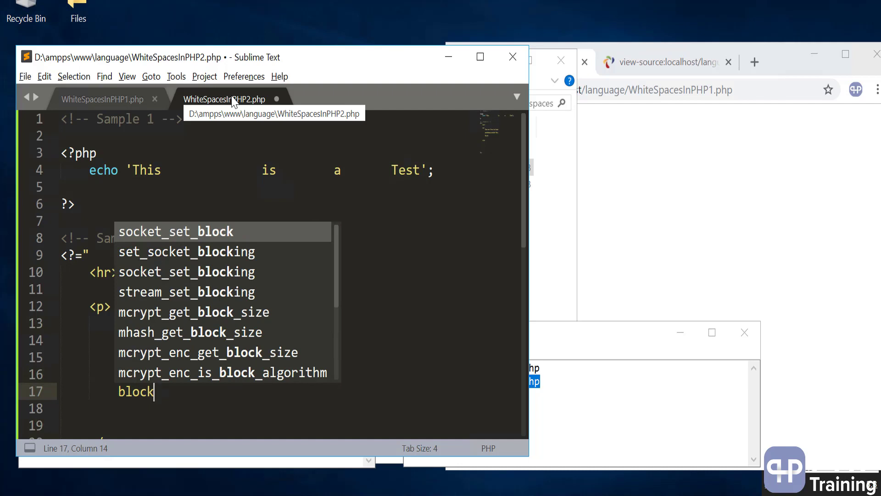
type(".")
- Insert a blank indented line right after the <p> line
key("Down")
key("Down")
key("Down")
key("Up")
key("Up")
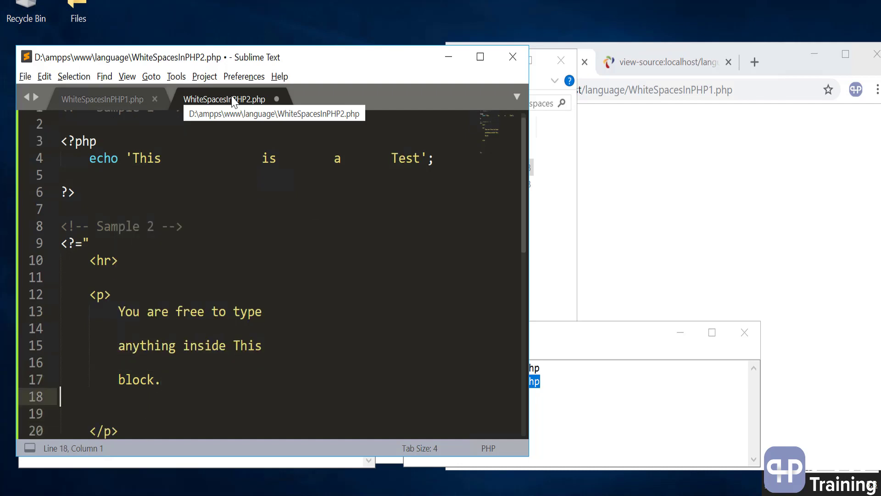
key("Up")
key("Up")
key("Down")
key("ctrl+End")
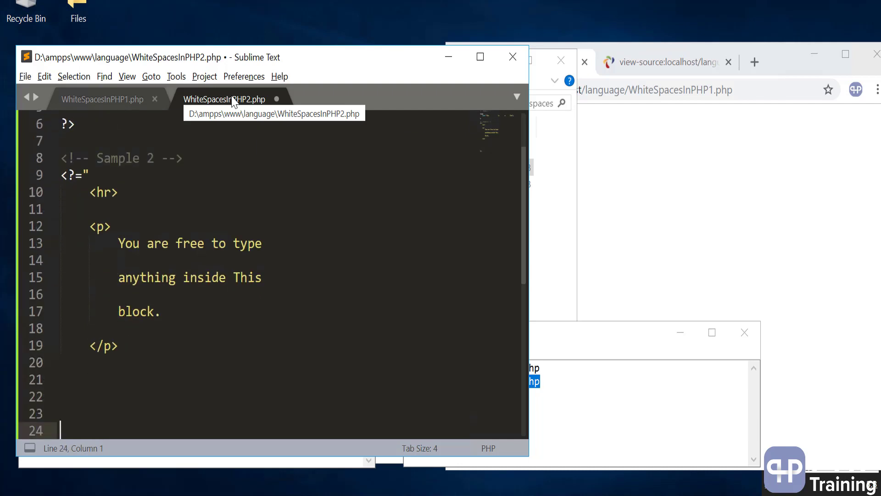
key("Up")
key("Up")
key("Up")
key("Up")
key("Up")
key("Up")
key("Up")
key("Up")
key("Up")
key("Up")
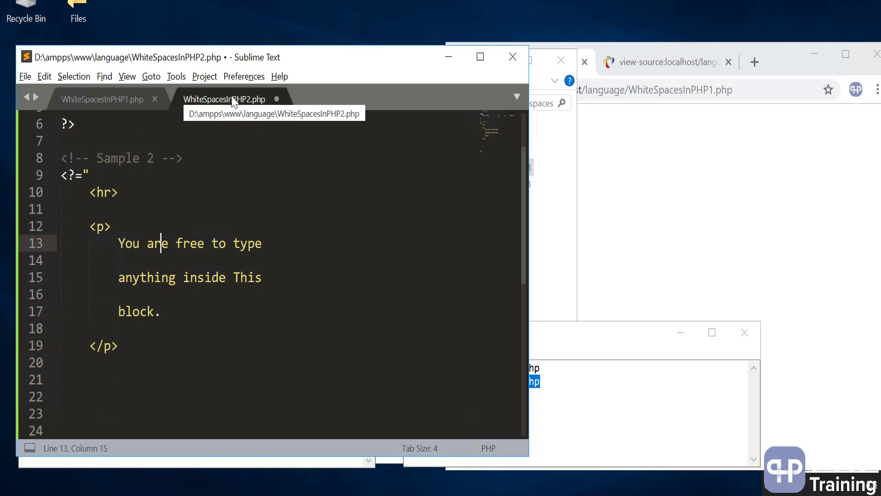
key("Up")
key("End")
key("Return")
- Delete the extra blank lines before the closing quote and tag
key("Down")
key("Down")
key("Down")
key("Down")
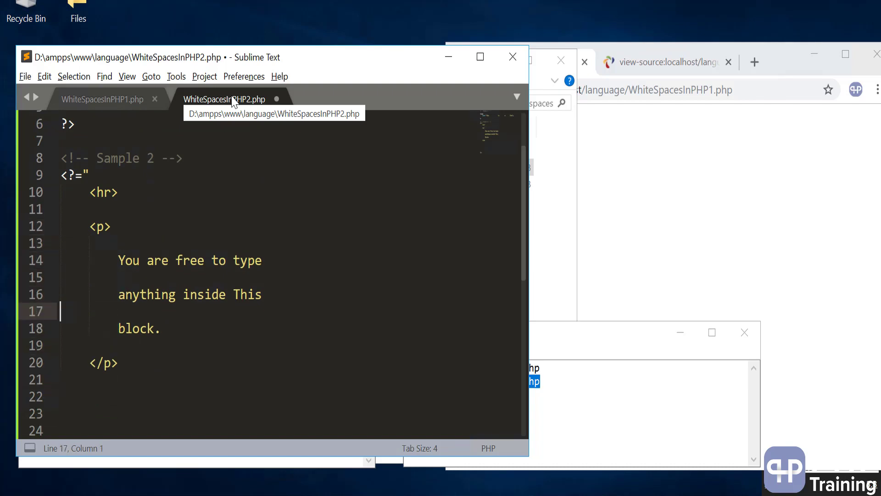
key("Down")
key("Down")
key("Down")
key("Down")
key("Down")
key("Down")
key("Down")
key("Down")
key("Down")
key("Down")
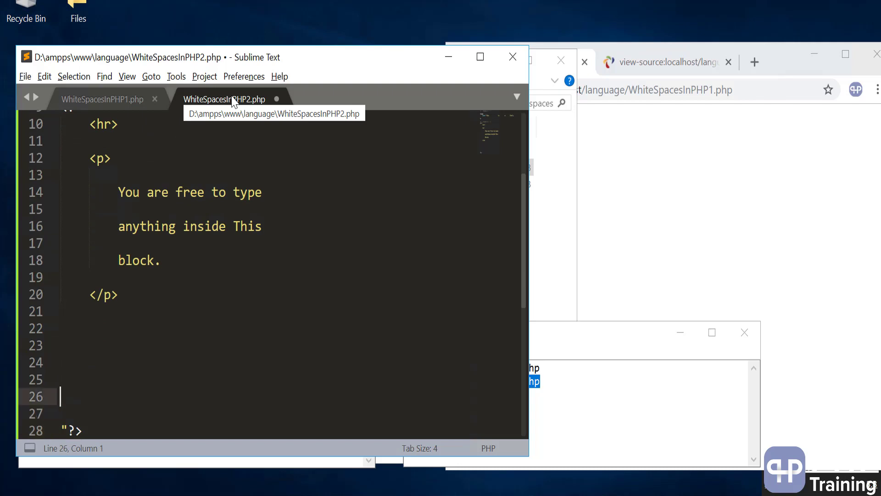
key("Up")
key("Up")
key("Up")
key("Up")
key("Up")
key("Up")
key("shift+Down")
key("shift+Down")
key("shift+Down")
key("shift+Down")
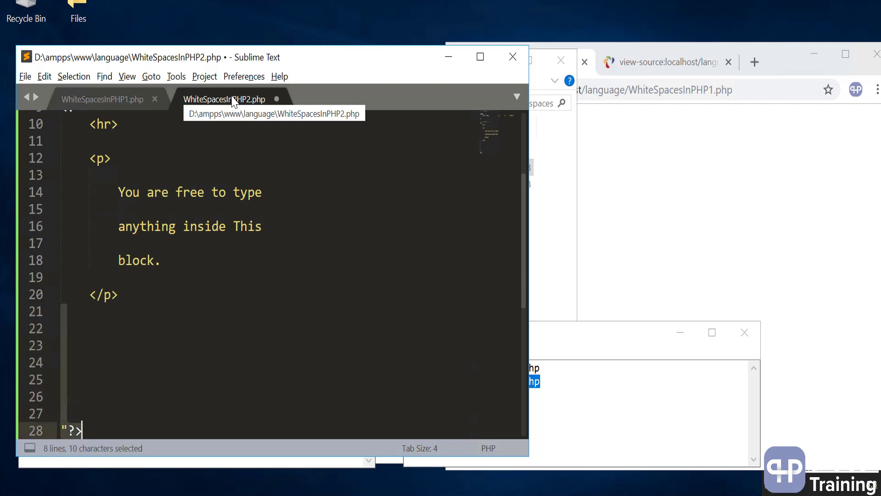
key("Delete")
- Review the echoed block from <?= to the closing quote, then save WhiteSpacesInPHP2.php
key("Up")
key("Up")
key("Up")
key("Up")
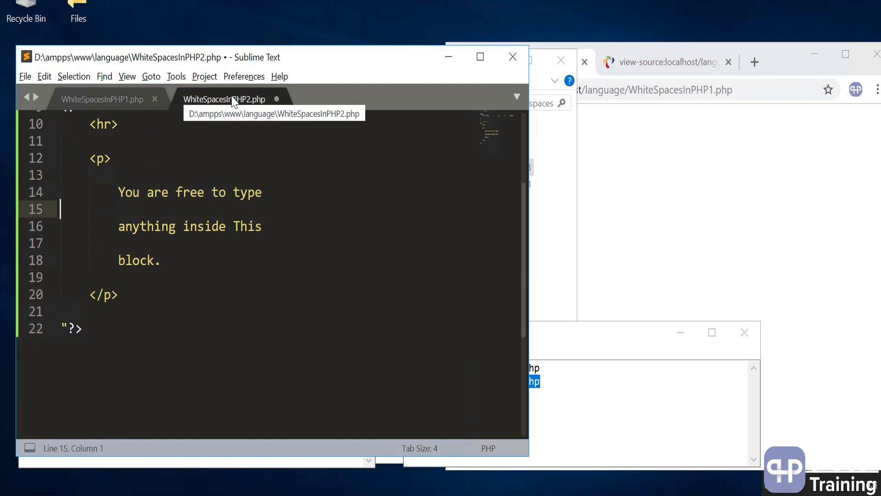
key("Up")
key("Up")
key("Up")
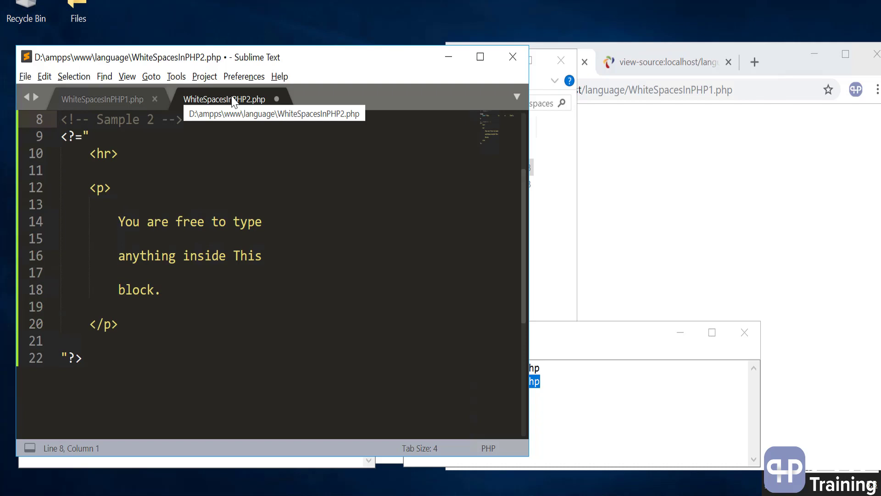
key("Down")
key("Right")
key("Right")
key("Right")
key("Right")
key("Left")
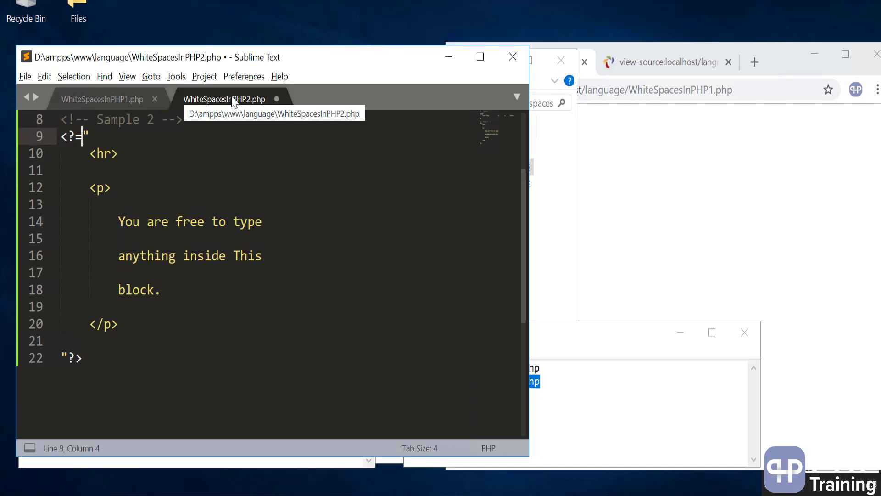
key("shift+Down")
key("shift+Down")
key("shift+Down")
key("shift+Down")
key("shift+Down")
key("shift+Down")
key("shift+Down")
key("shift+Down")
key("shift+Down")
key("shift+End")
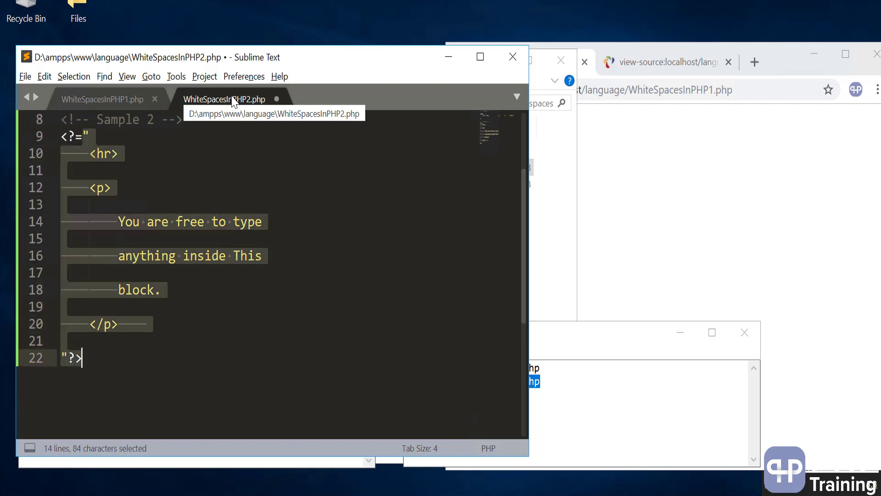
key("shift+Left")
key("shift+Left")
key("Left")
key("Down")
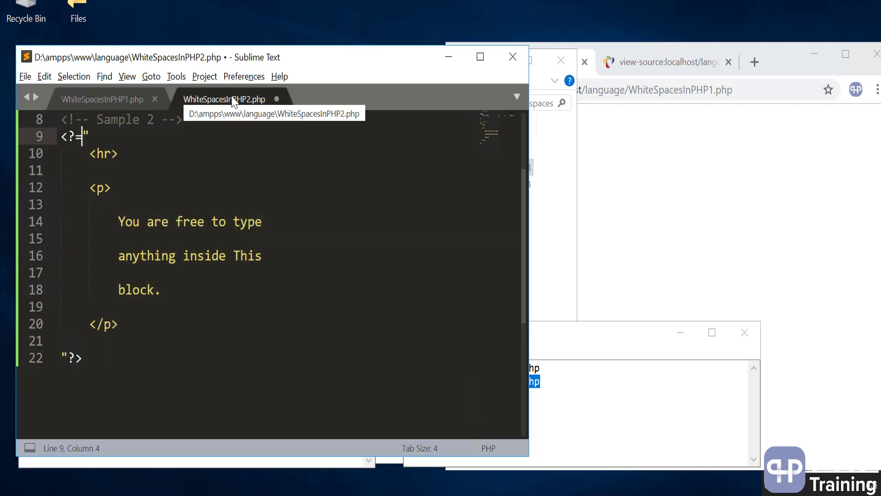
key("Down")
key("Down")
key("Down")
key("Down")
key("Down")
key("Down")
key("ctrl+s")
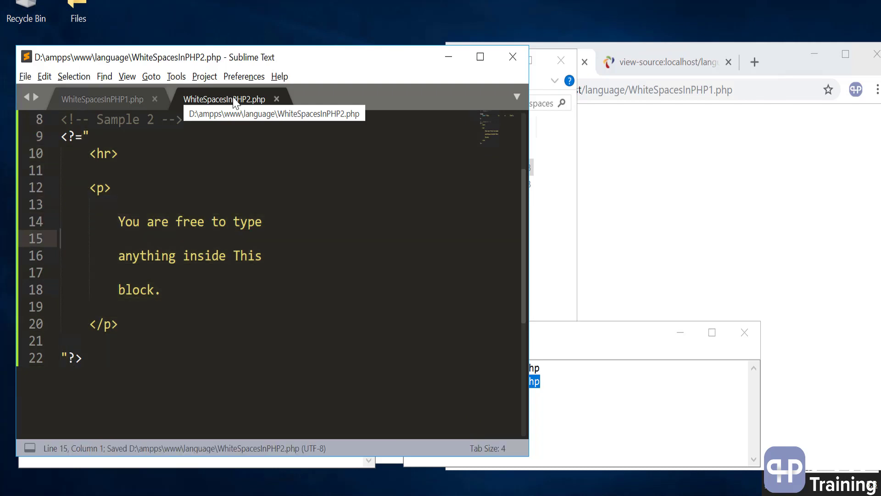
- Load WhiteSpacesInPHP2.php in Chrome and highlight its single-line paragraph
left_click(697, 206)
left_click(680, 89)
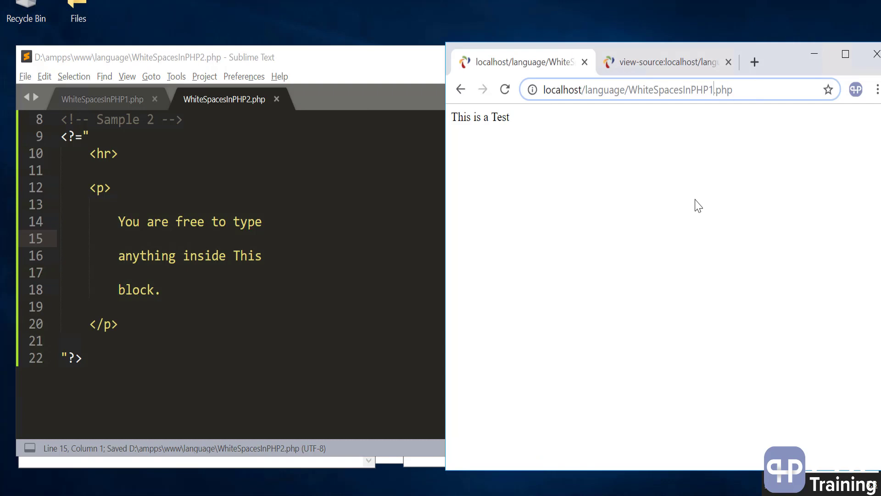
key("BackSpace")
type("2")
key("Return")
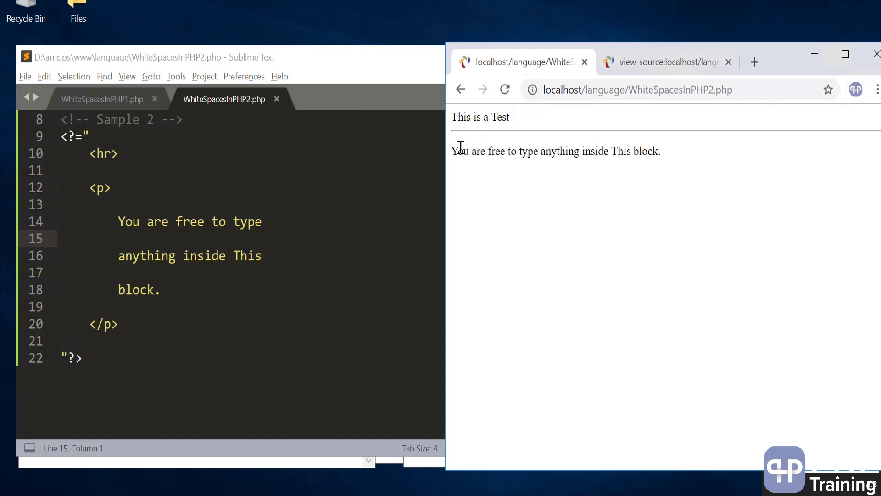
left_click_drag(457, 150, 762, 151)
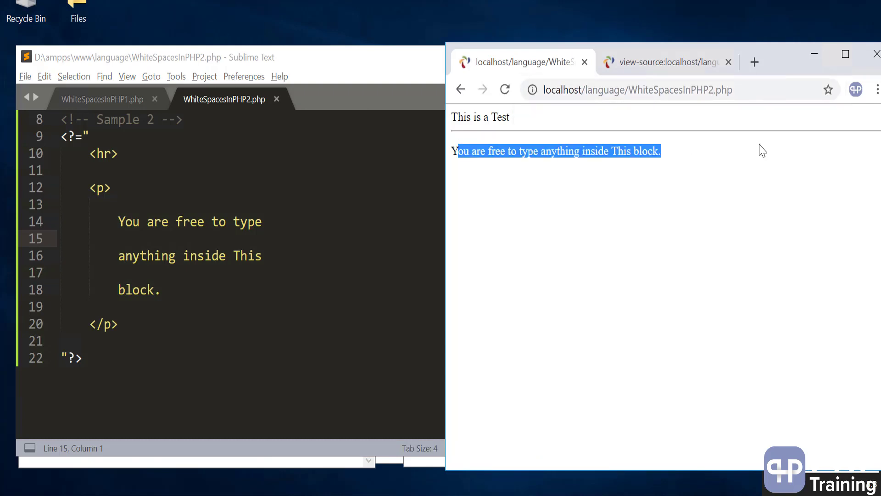
left_click(695, 184)
- View the source of WhiteSpacesInPHP2.php and highlight its echoed HTML lines
left_click(661, 62)
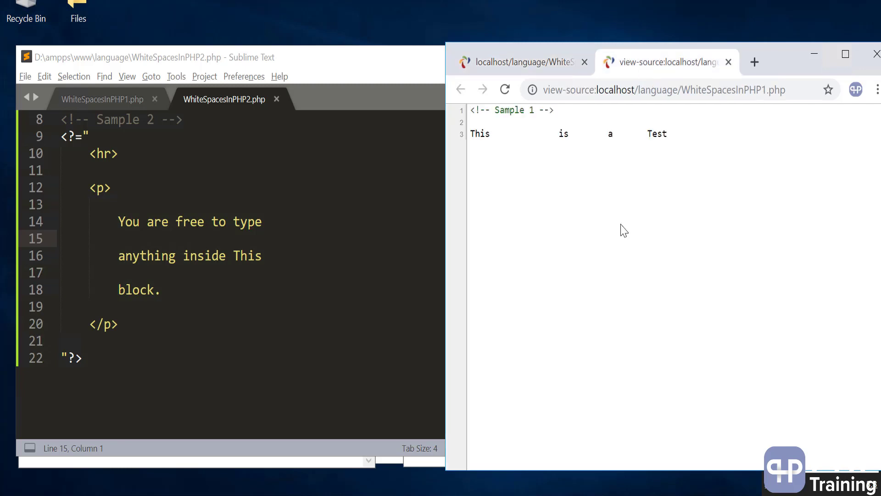
key("ctrl+l")
key("End")
key("Left")
key("Left")
key("Left")
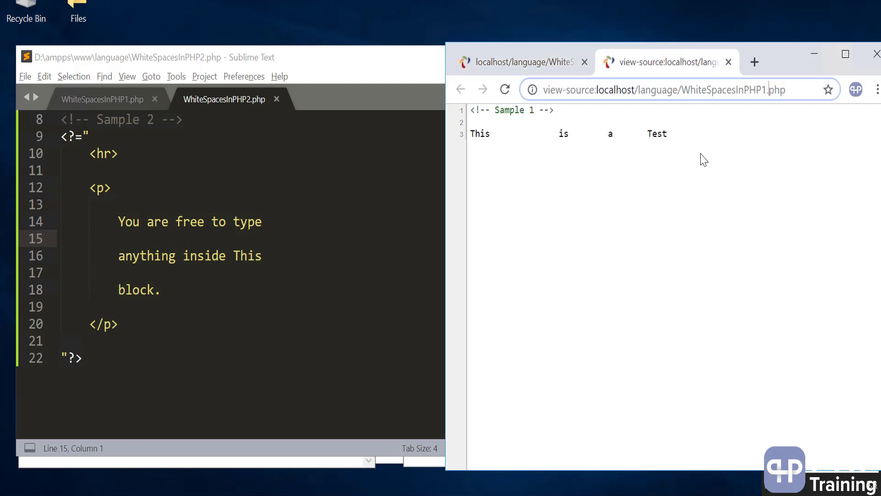
key("BackSpace")
type("2")
key("Return")
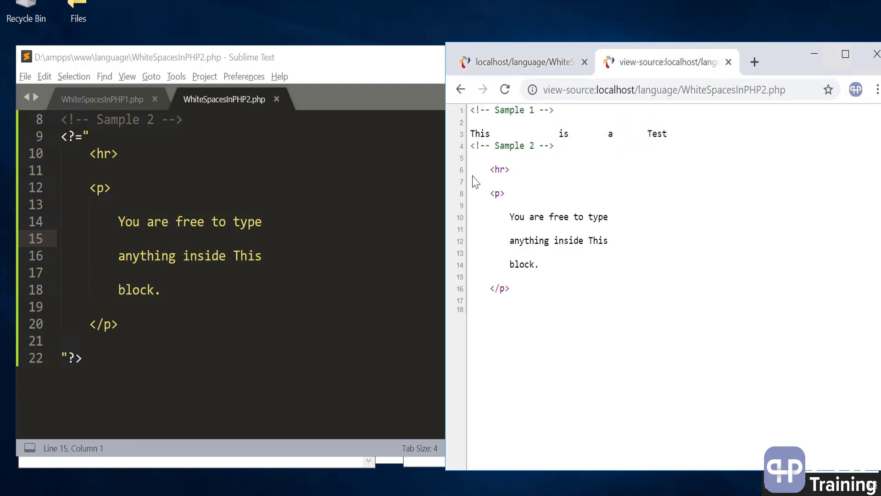
left_click_drag(470, 165, 537, 310)
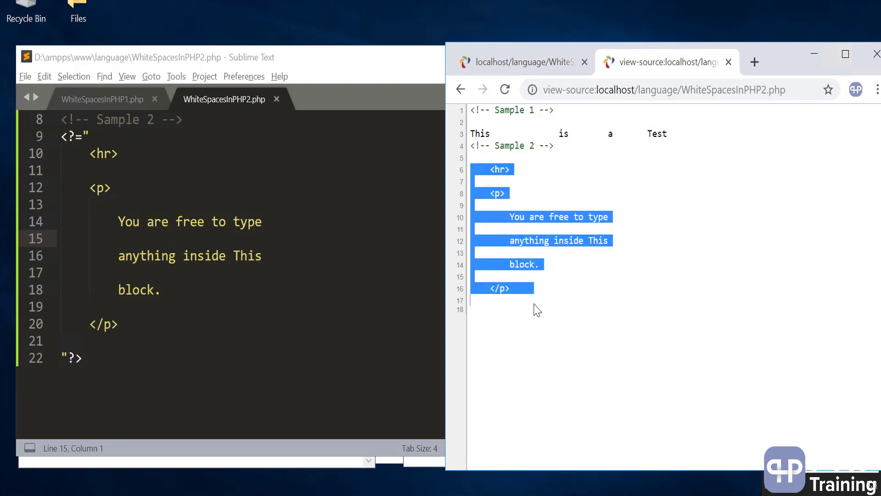
left_click(537, 310)
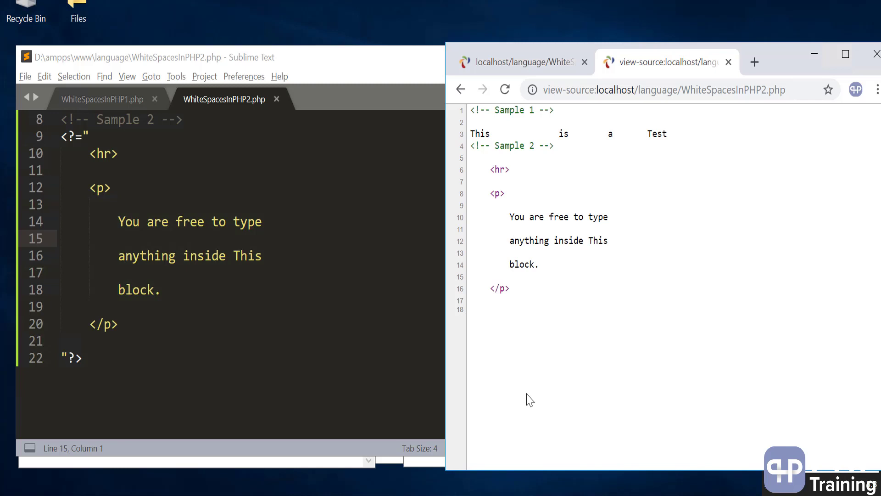
- Compare the rendered page with its source view
left_click(545, 62)
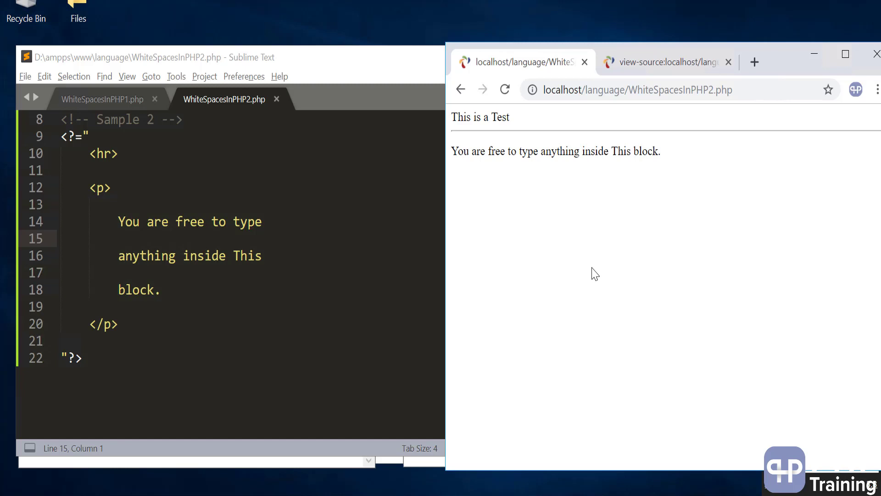
left_click(659, 62)
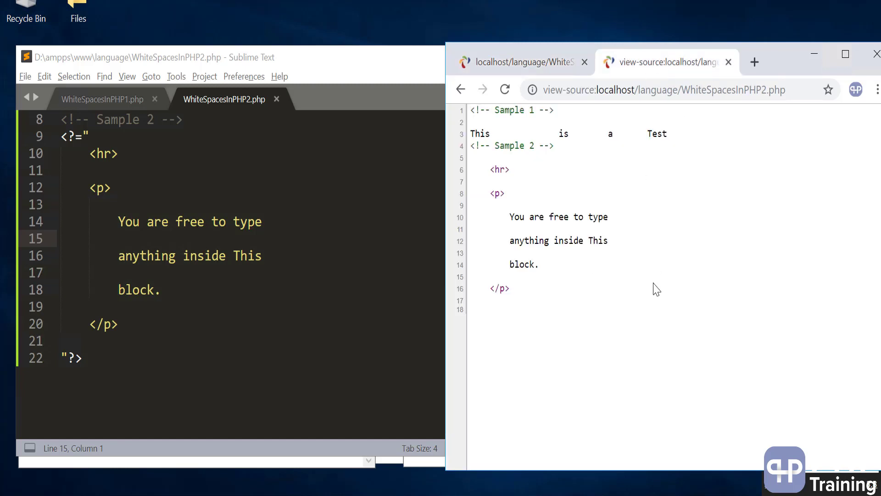
left_click(519, 62)
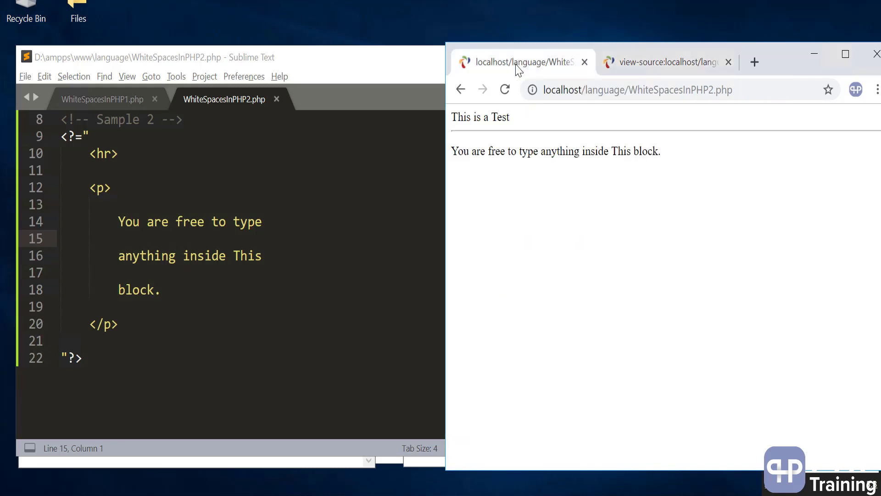
left_click(251, 373)
scroll(289, 361, "up", 3)
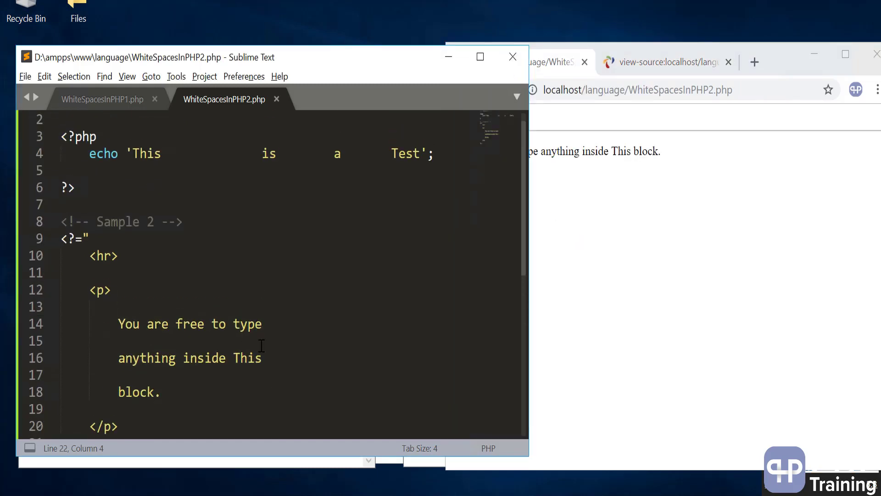
scroll(261, 344, "down", 3)
left_click_drag(151, 392, 72, 205)
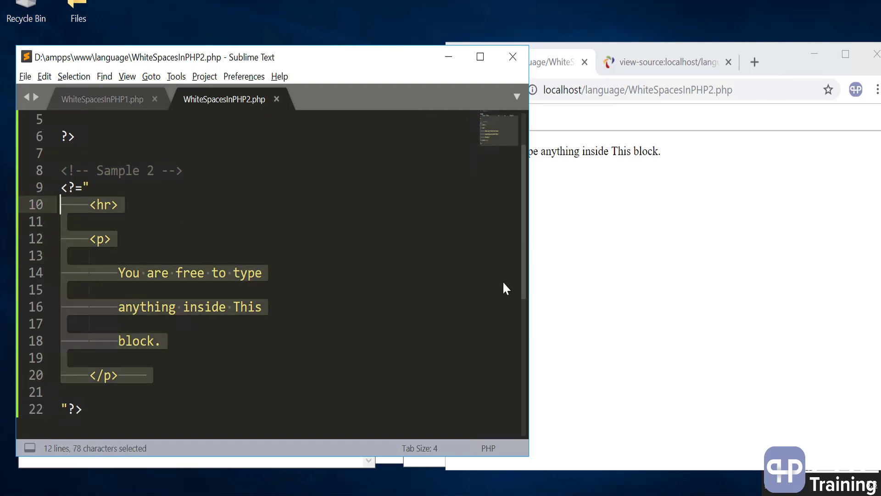
scroll(502, 281, "down", 2)
left_click(348, 322)
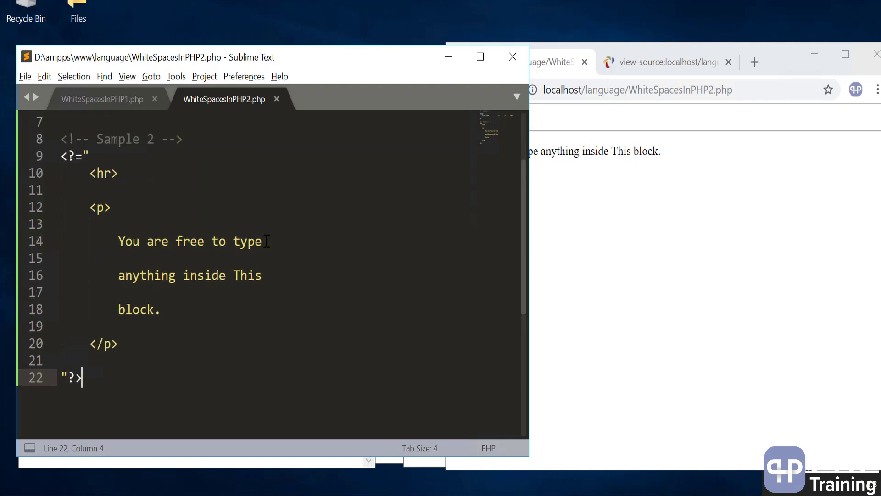
left_click(267, 241)
left_click(268, 275)
left_click(206, 309)
left_click(670, 265)
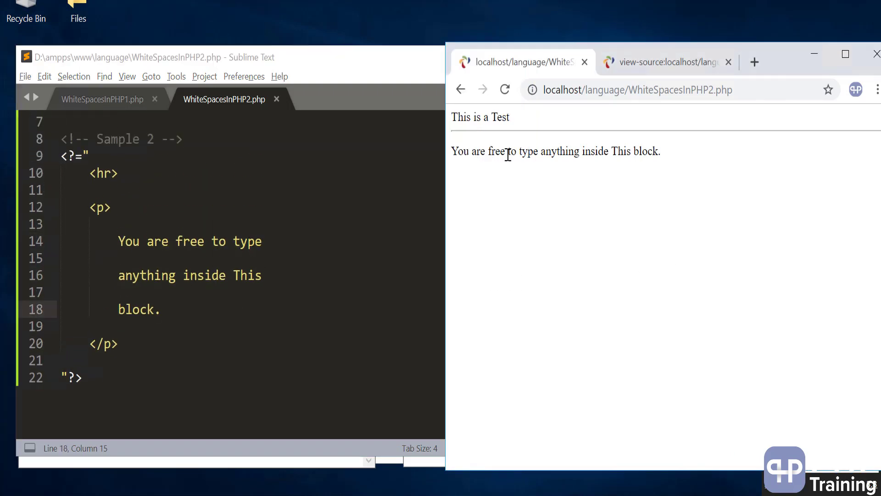
left_click_drag(490, 152, 680, 166)
left_click(646, 84)
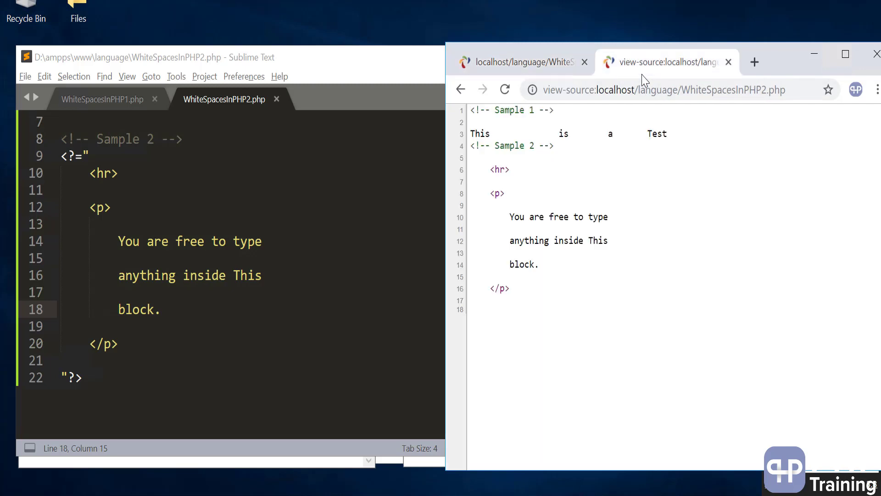
left_click(501, 66)
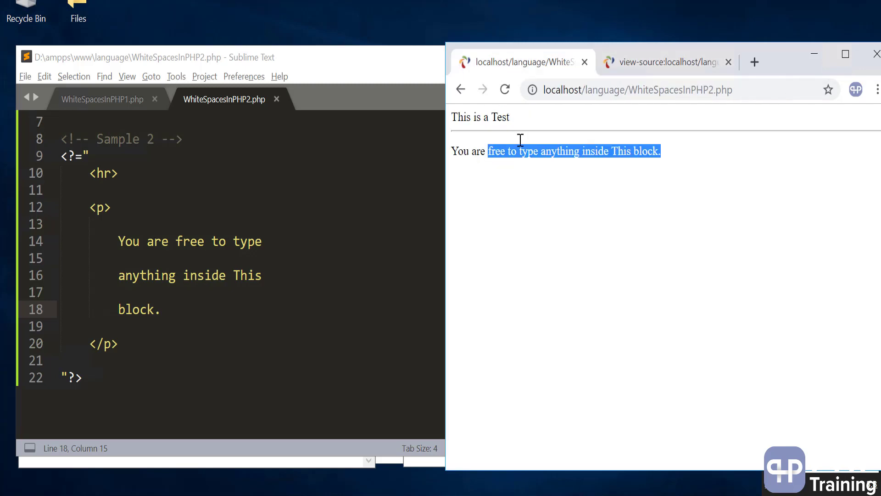
left_click(640, 214)
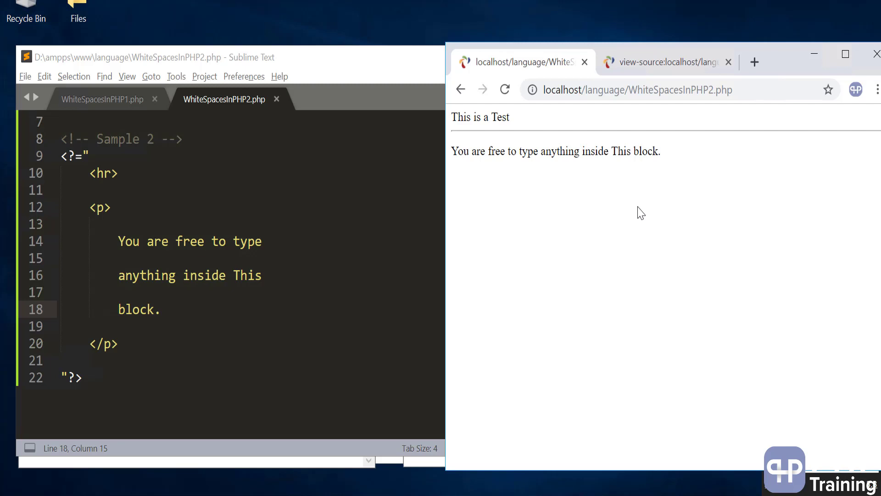
left_click(232, 226)
scroll(232, 226, "up", 3)
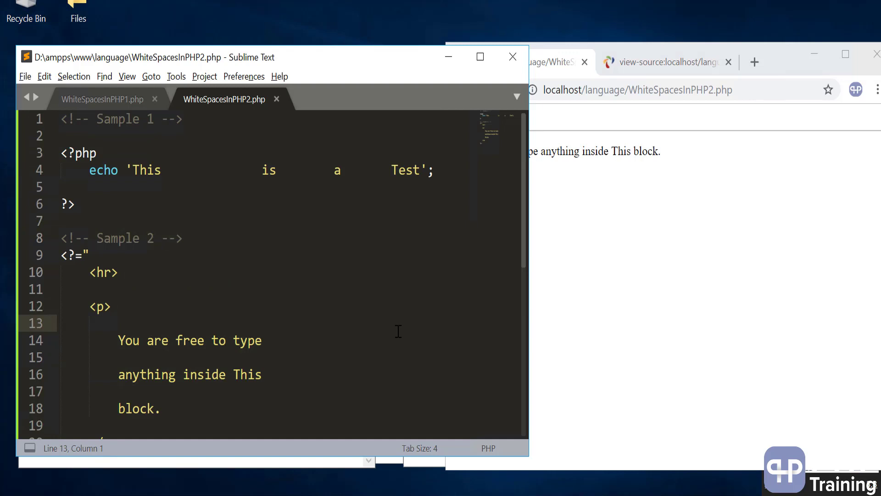
left_click(737, 296)
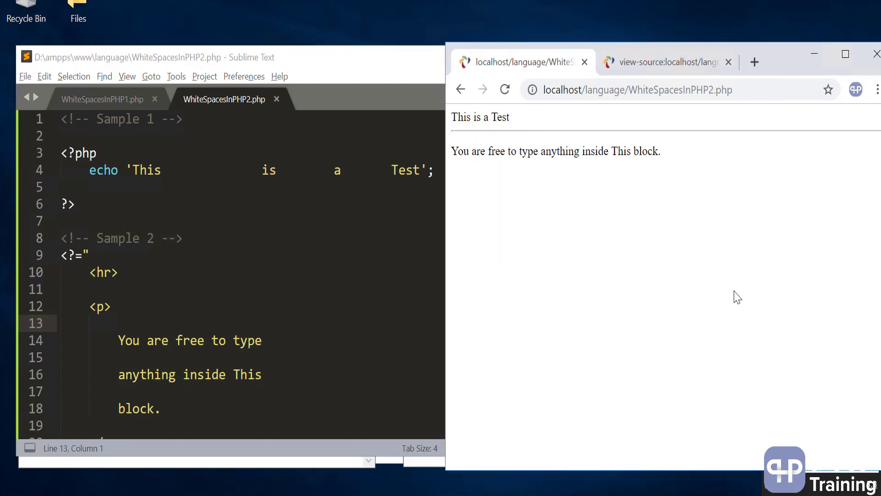
left_click(315, 274)
scroll(314, 273, "down", 2)
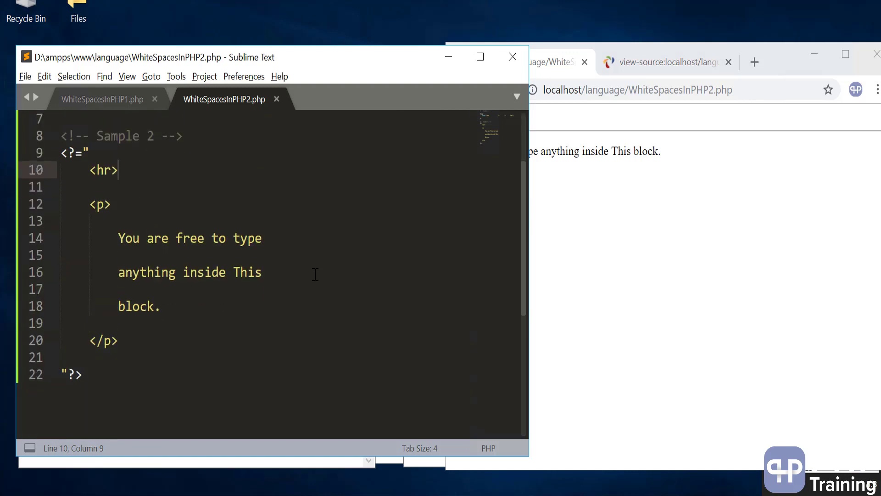